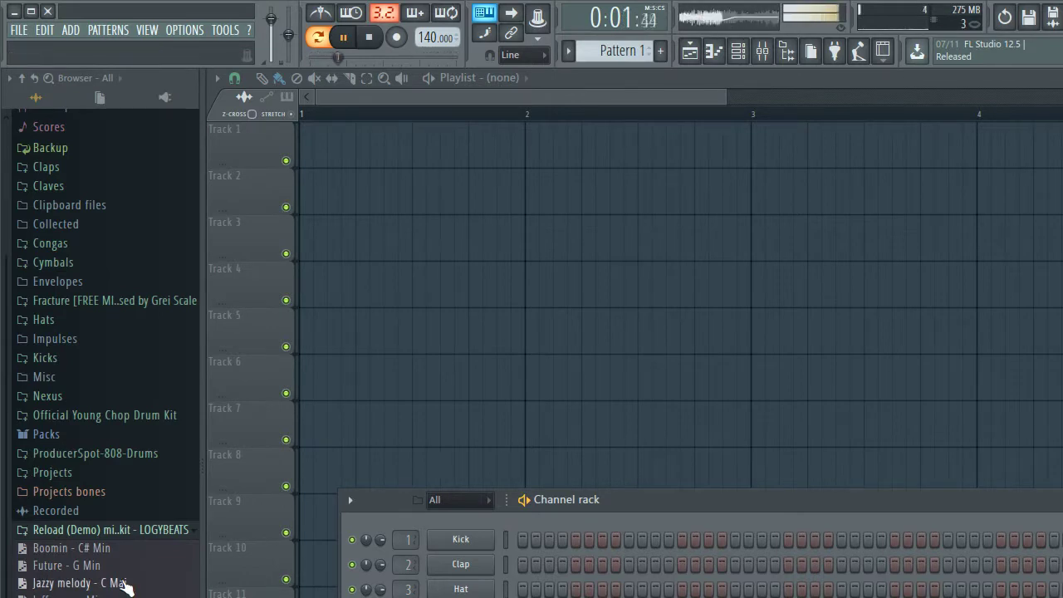
- Load the "Future - G Min" melody for the pluck channel Lil Pump ESKETIT compilation_3 and check its notes in the piano roll
left_click_drag(108, 568, 110, 571)
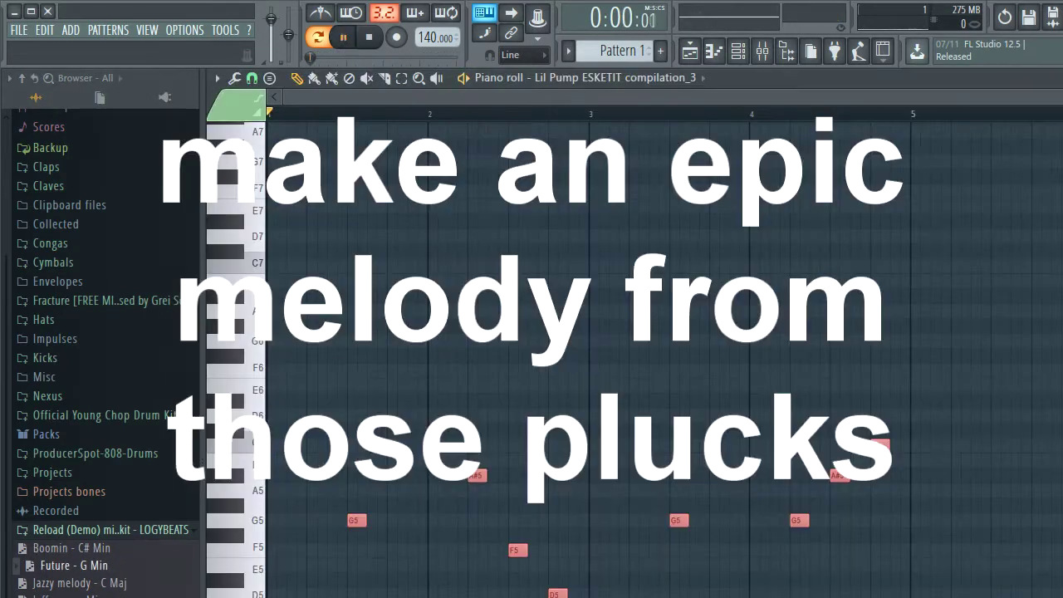
scroll(427, 576, "down", 3)
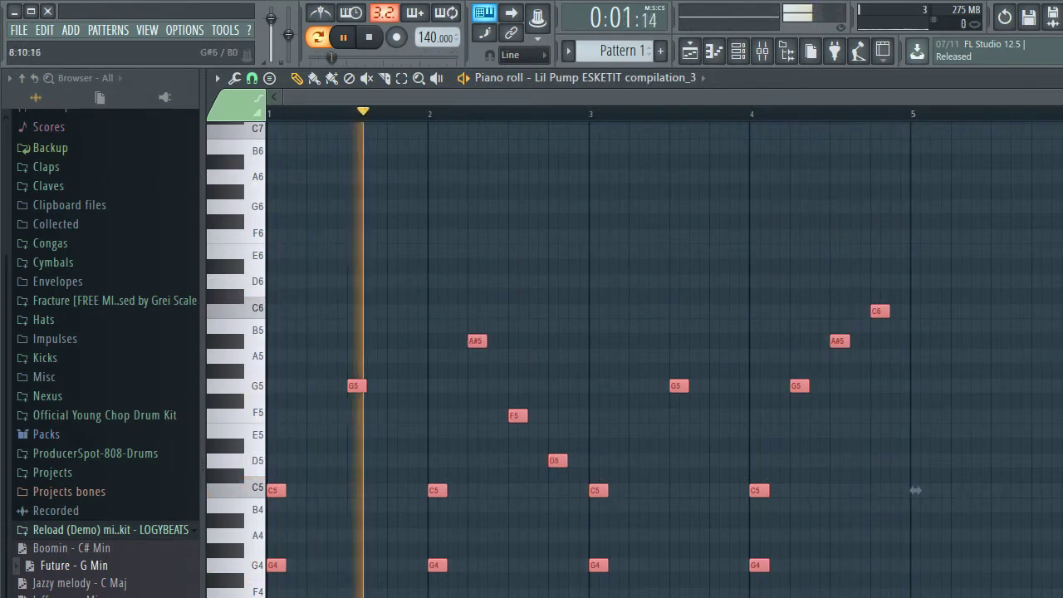
left_click(1058, 78)
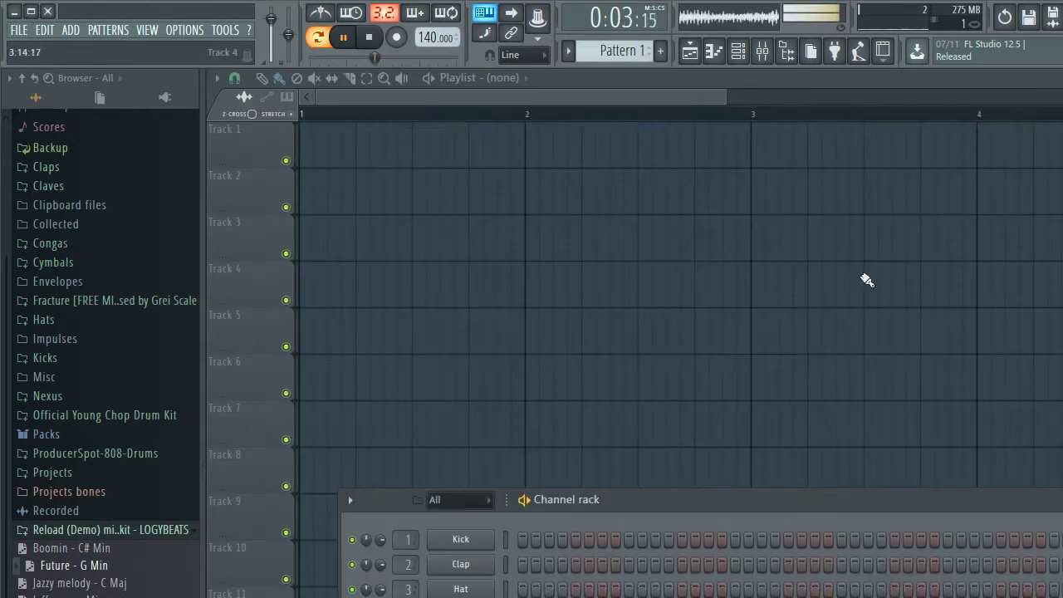
- Add Fruity parametric EQ 2 to mixer Insert 1, rolling off the treble with band 7 and boosting band 5
key("F9")
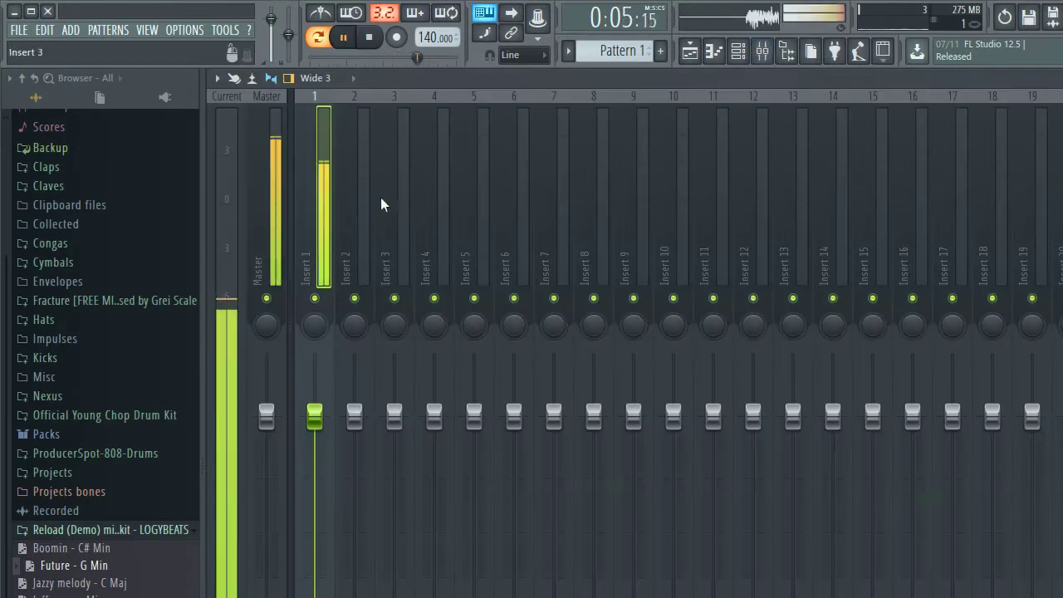
left_click(1060, 249)
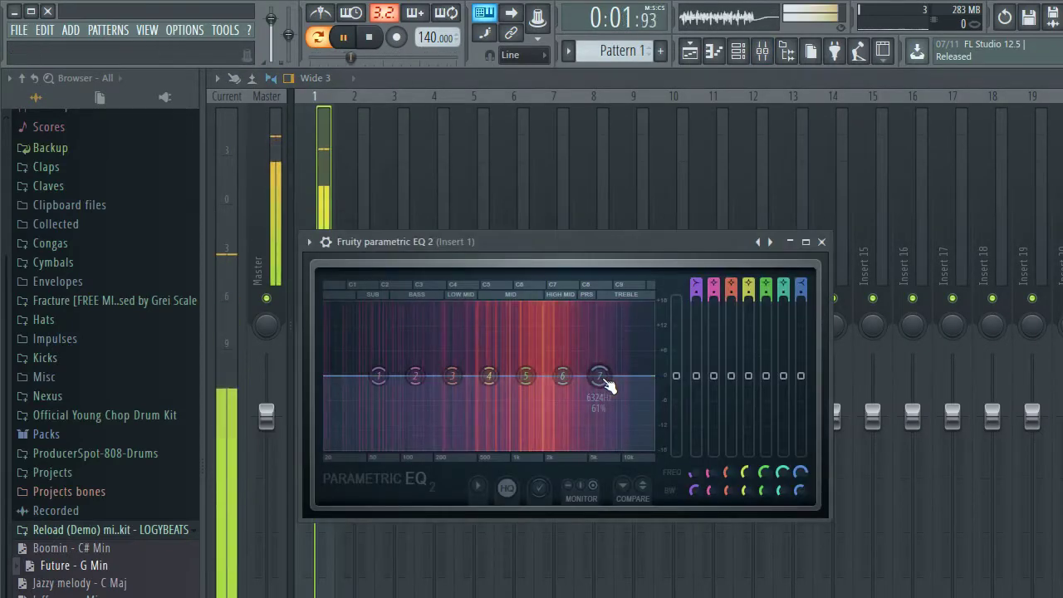
left_click_drag(604, 386, 629, 440)
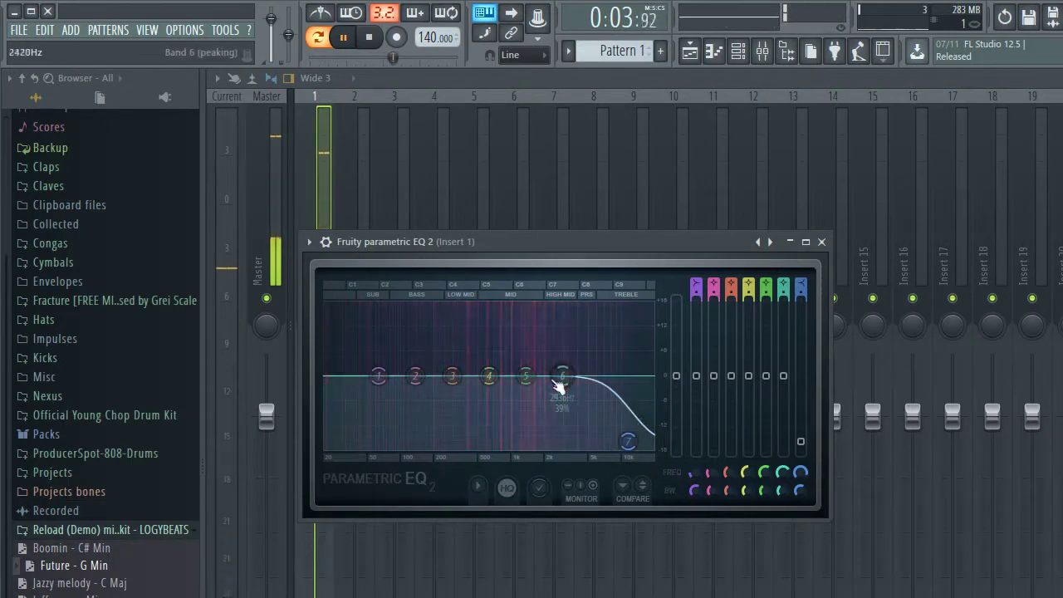
left_click_drag(526, 375, 531, 342)
left_click_drag(489, 376, 488, 380)
left_click_drag(531, 342, 541, 348)
- Shape Insert 1's EQ further by cutting the lows with band 1, lowering band 6 and boosting band 4 around 718 Hz
left_click(488, 379)
left_click_drag(382, 377, 381, 450)
mouse_move(563, 400)
left_mouse_down()
mouse_move(575, 392)
mouse_move(571, 411)
left_mouse_up()
left_click_drag(488, 379, 495, 360)
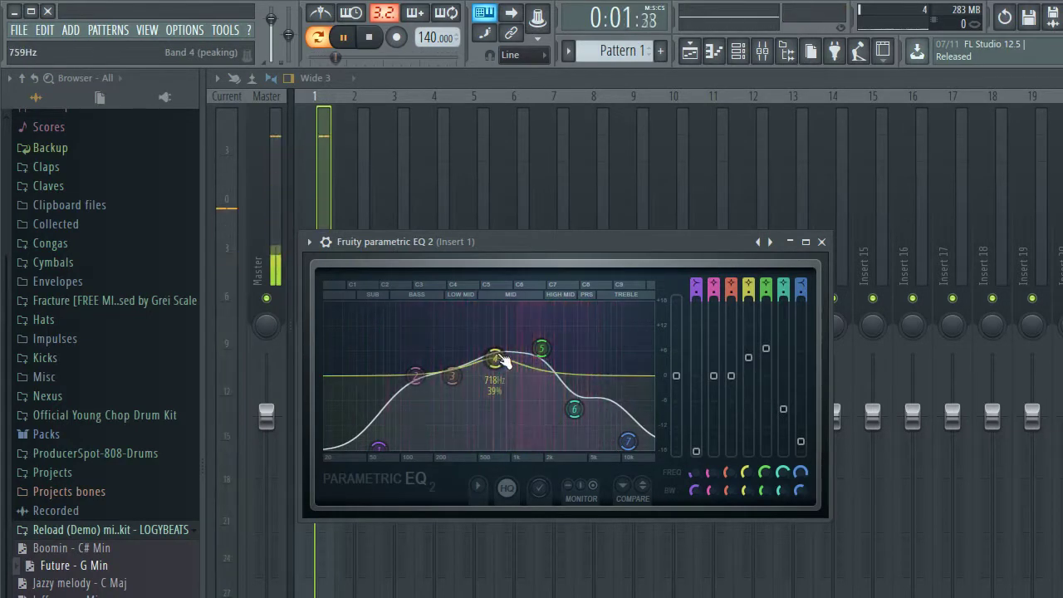
left_click(820, 242)
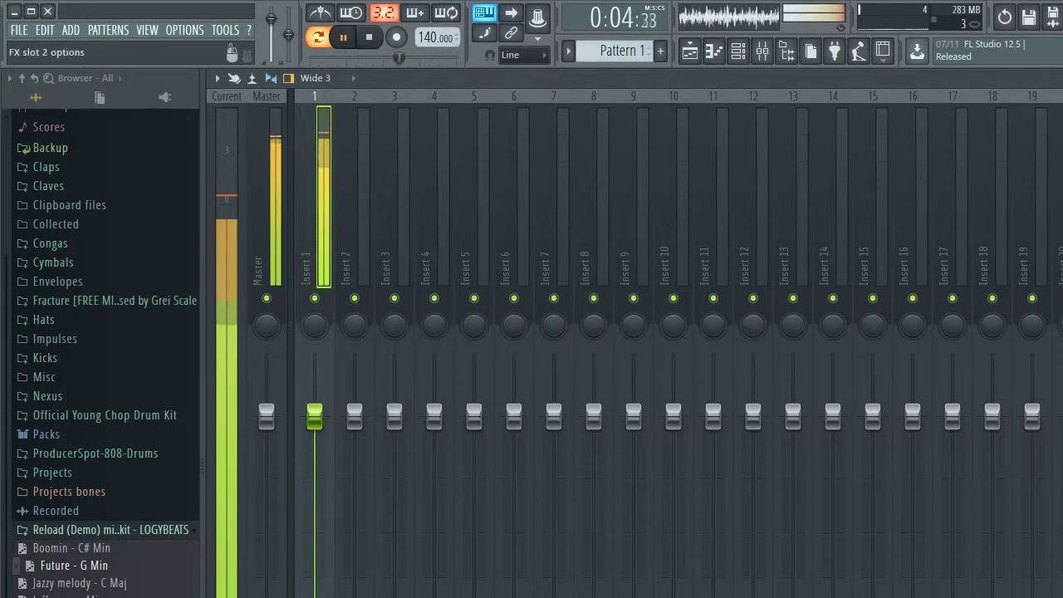
- Add Fruity Reeverb 2 to Insert 1 with a preset and set its wet level to 62%
left_click(1062, 158)
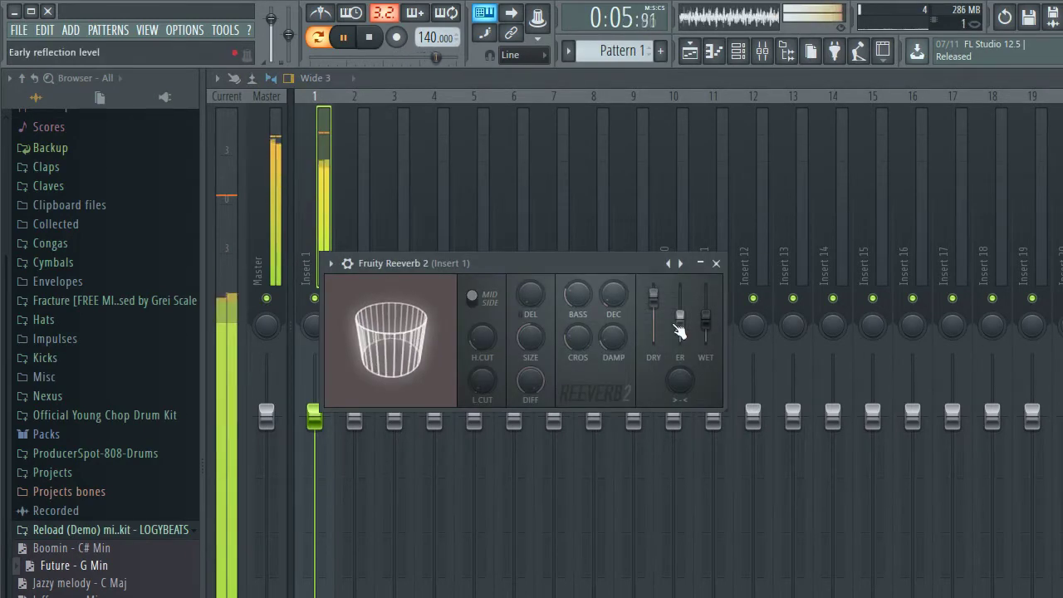
left_click(330, 263)
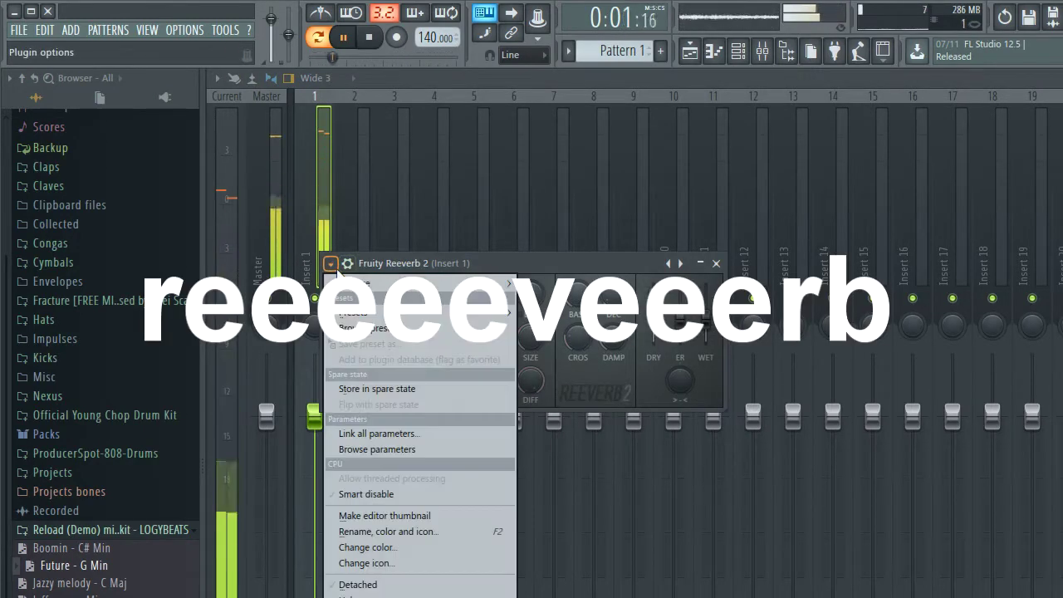
mouse_move(366, 313)
left_click(555, 362)
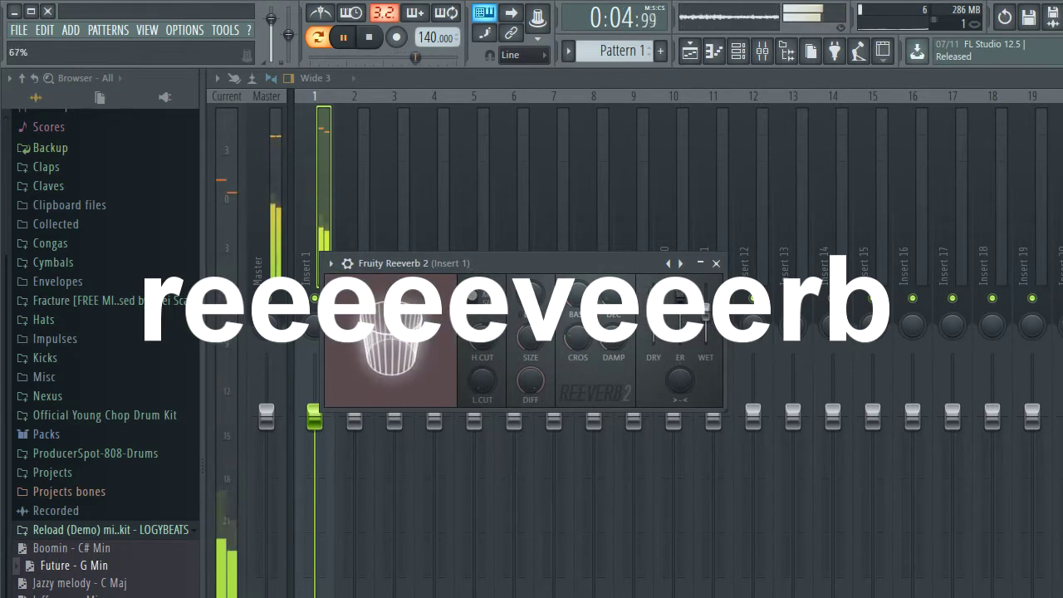
left_click_drag(707, 312, 708, 317)
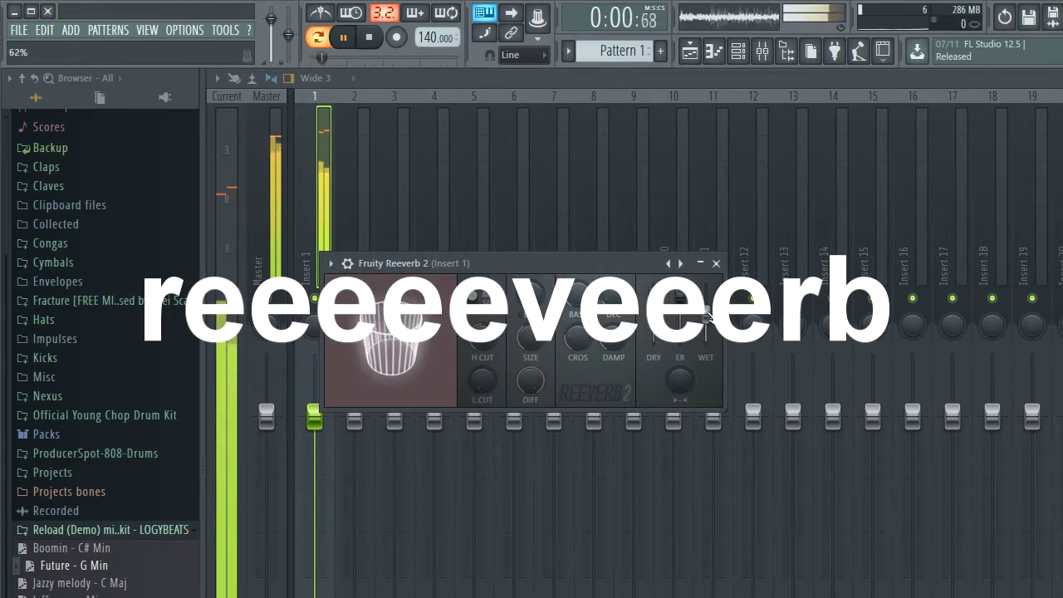
left_click(717, 263)
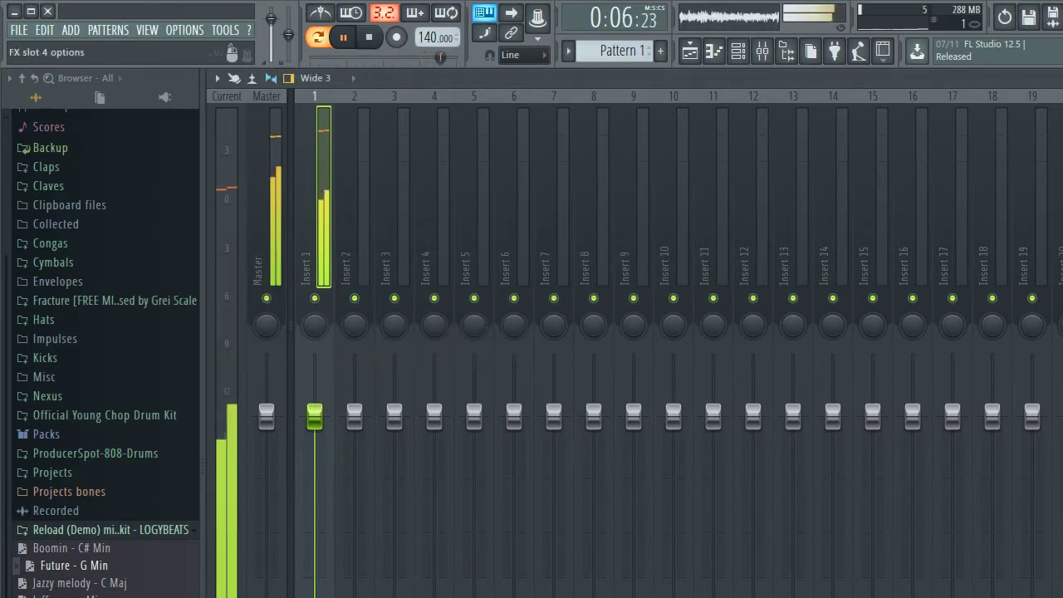
left_click(1058, 78)
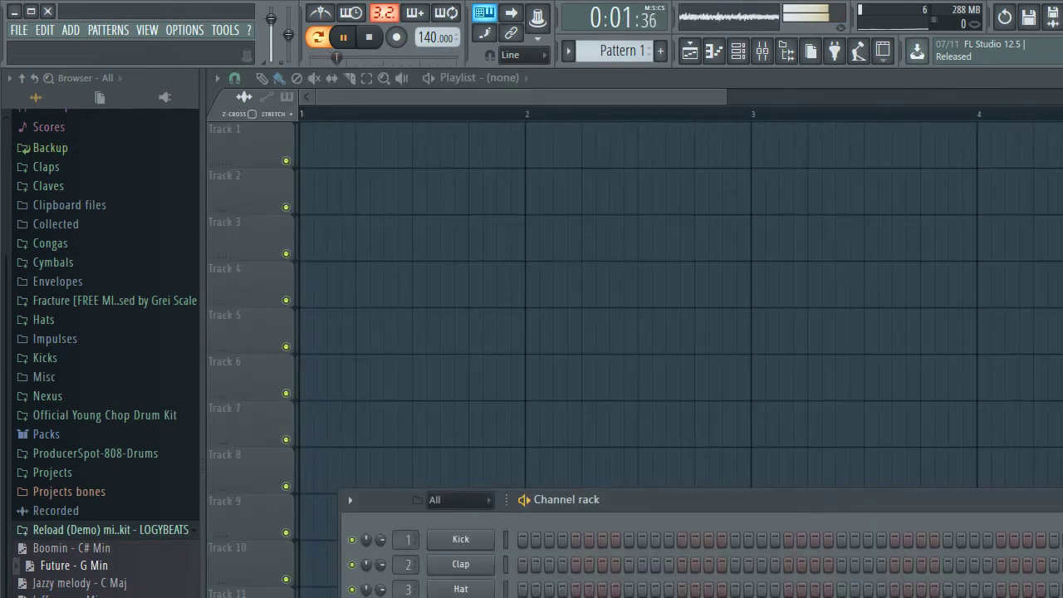
- Isolate a very short hit around 14.3 seconds in the Lil Pump ESKETIT compilation waveform in Edison for the hi-hat
scroll(159, 585, "up", 3)
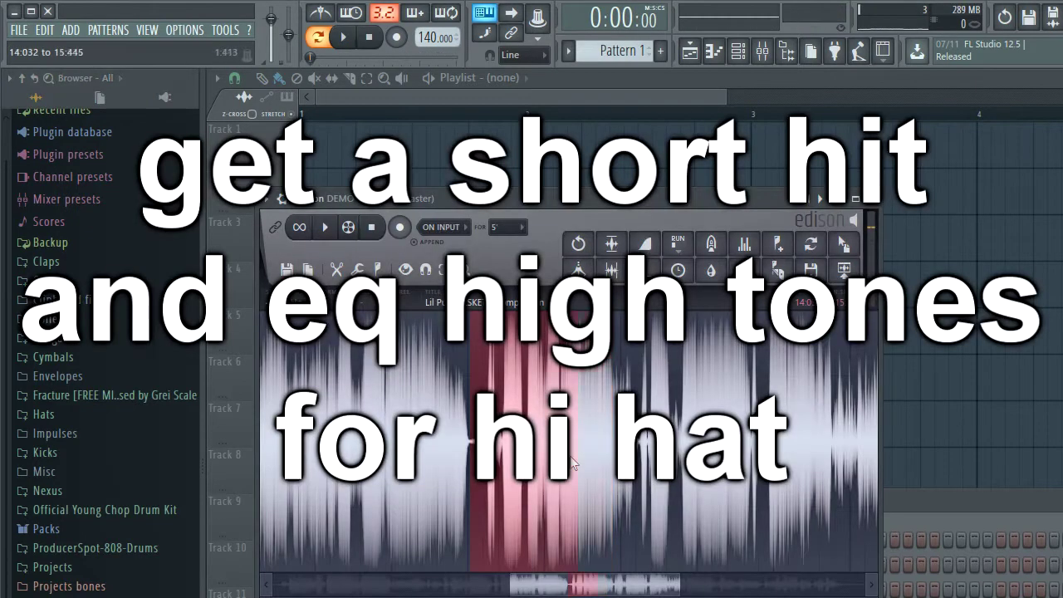
scroll(479, 436, "up", 2)
key("space")
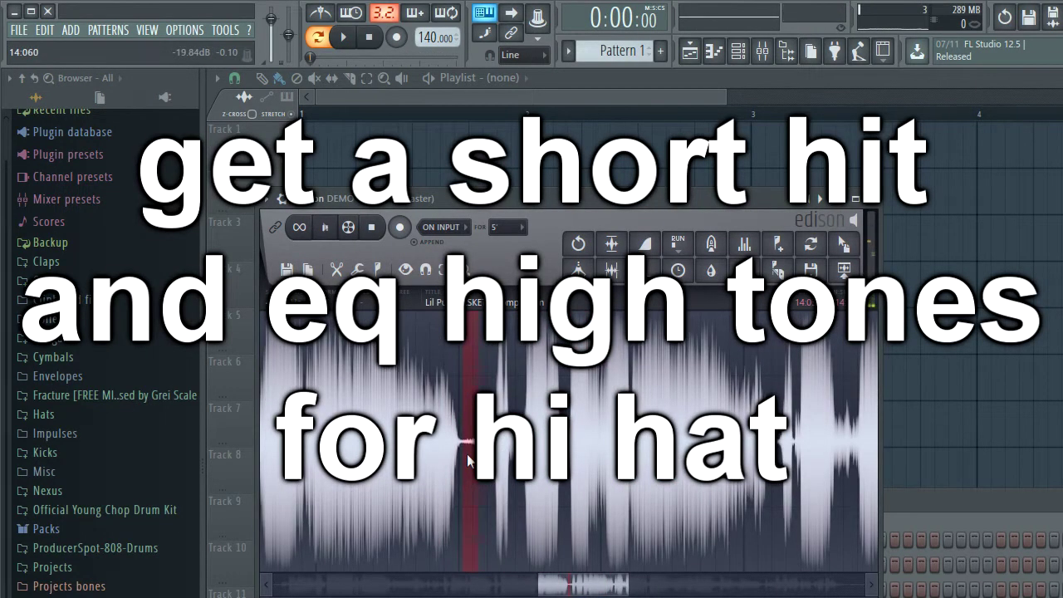
scroll(467, 454, "up", 5)
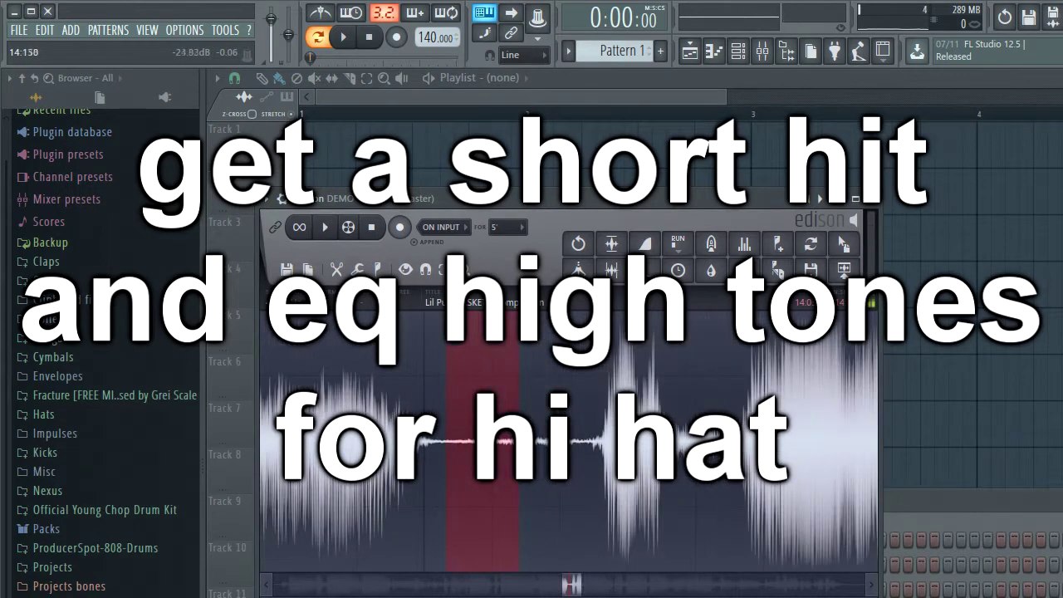
left_click_drag(520, 462, 527, 462)
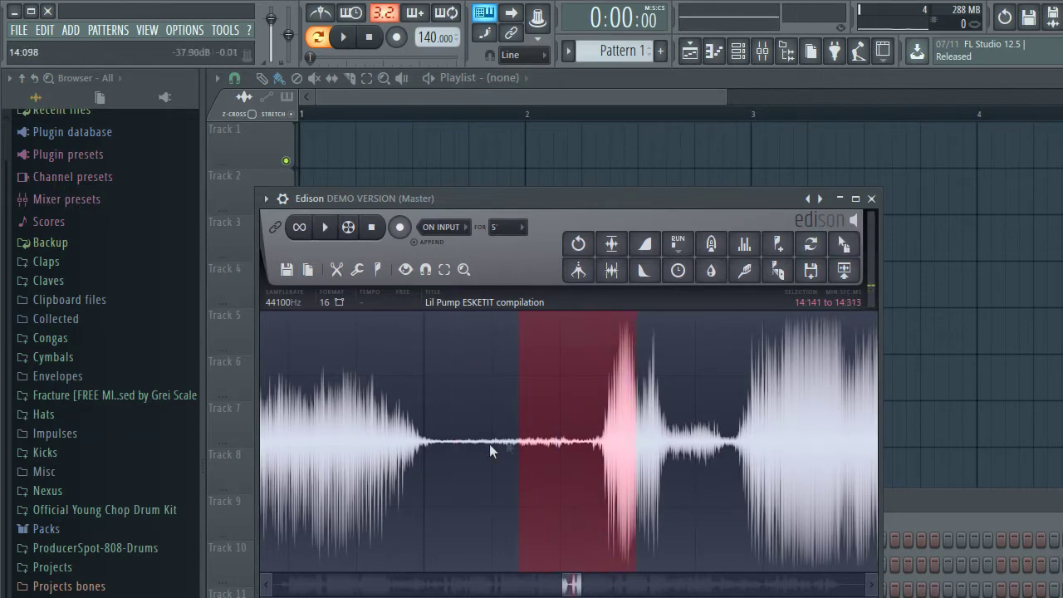
left_click_drag(631, 441, 639, 441)
key("space")
scroll(638, 441, "up", 2)
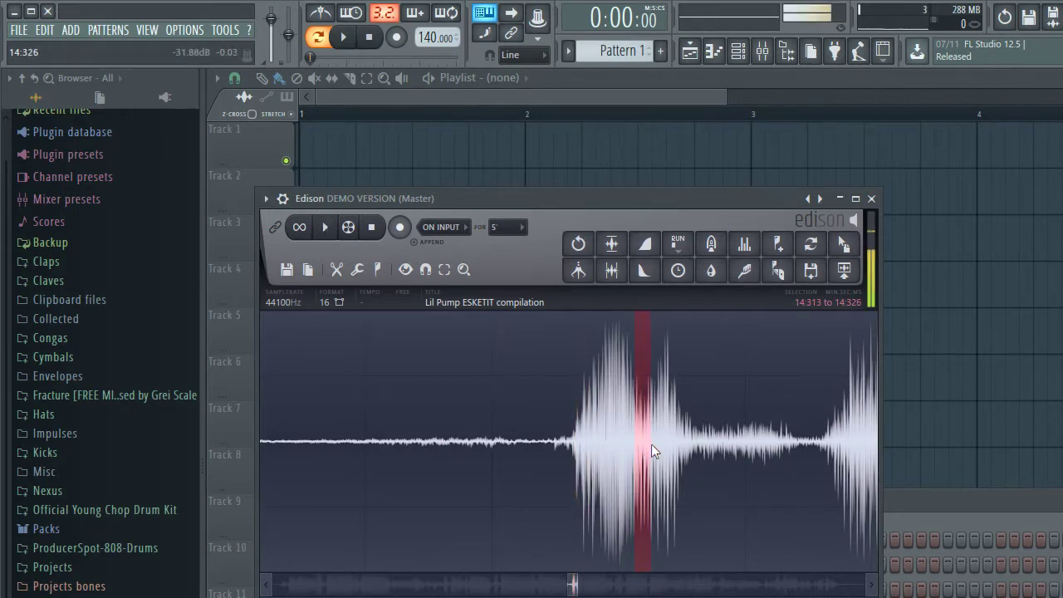
left_click_drag(644, 457, 659, 455)
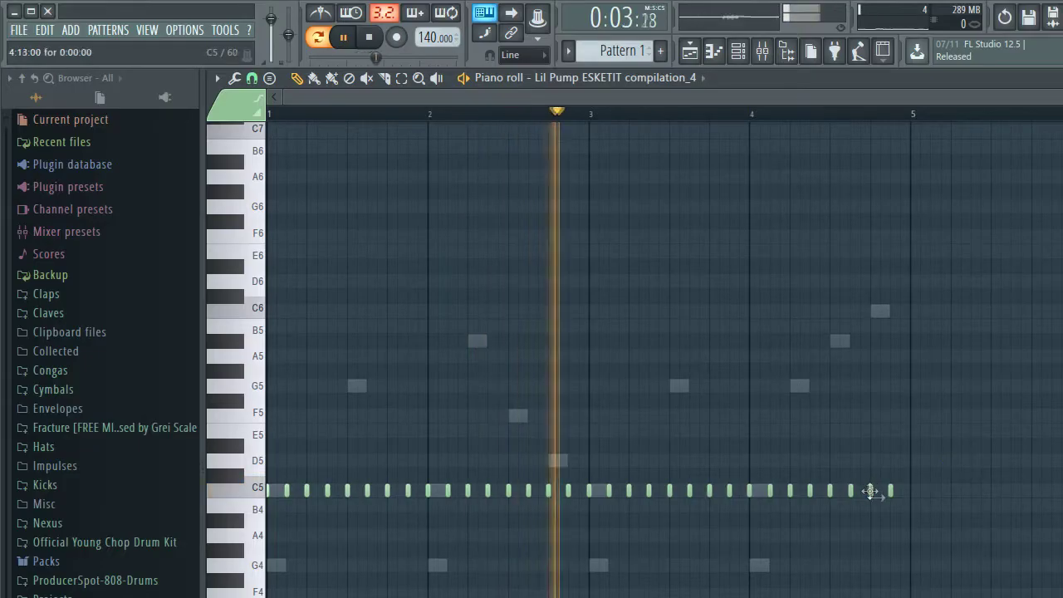
- Shift the band 7 band-pass filter of the hi-hat's EQ on Insert 2 to a higher frequency and listen to it
key("space")
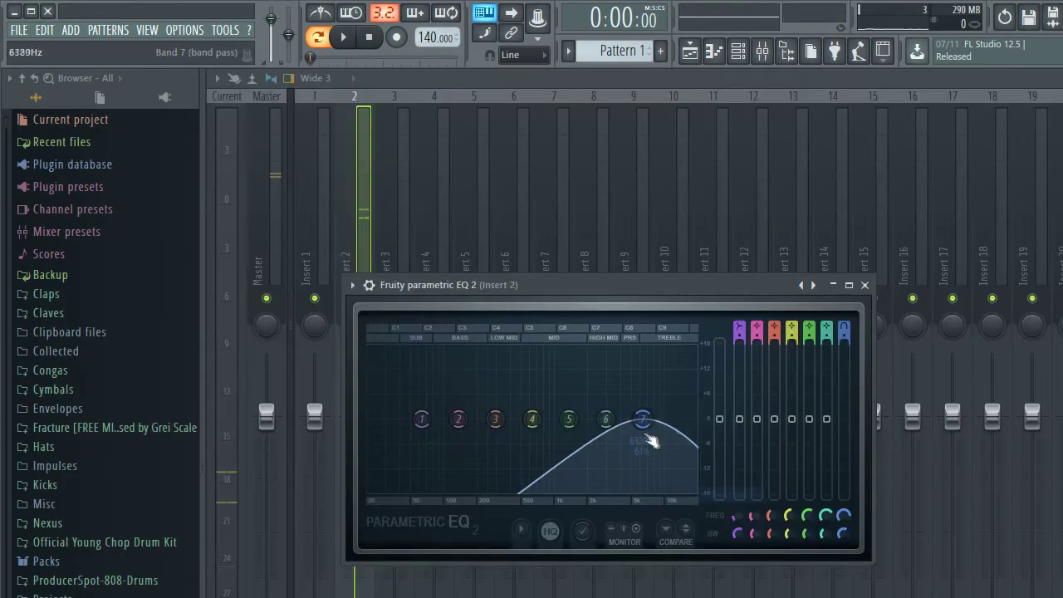
mouse_move(645, 421)
left_mouse_down()
mouse_move(673, 425)
mouse_move(663, 421)
left_mouse_up()
left_click(864, 284)
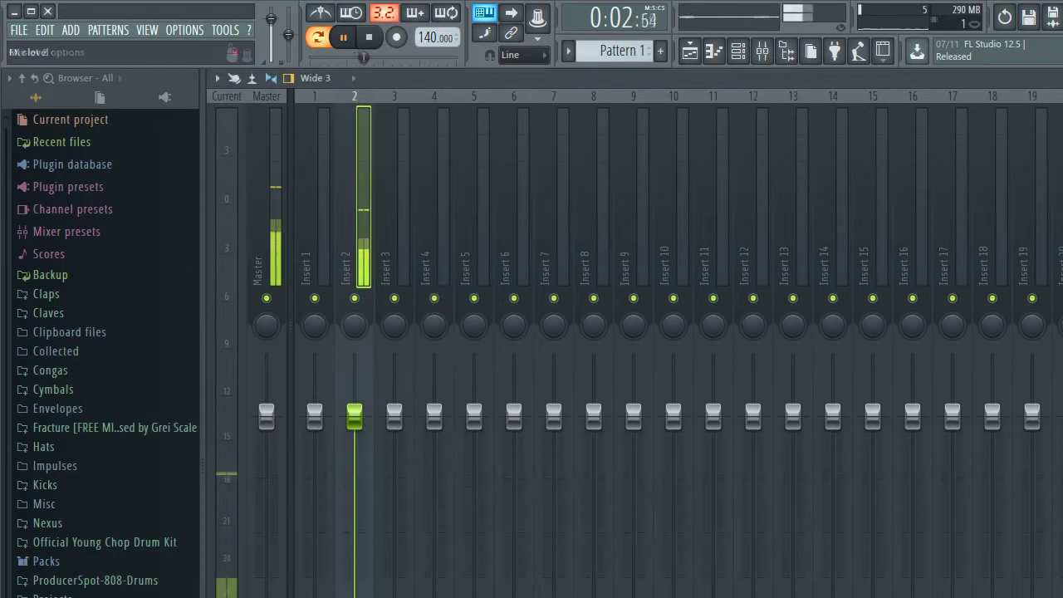
key("space")
key("Escape")
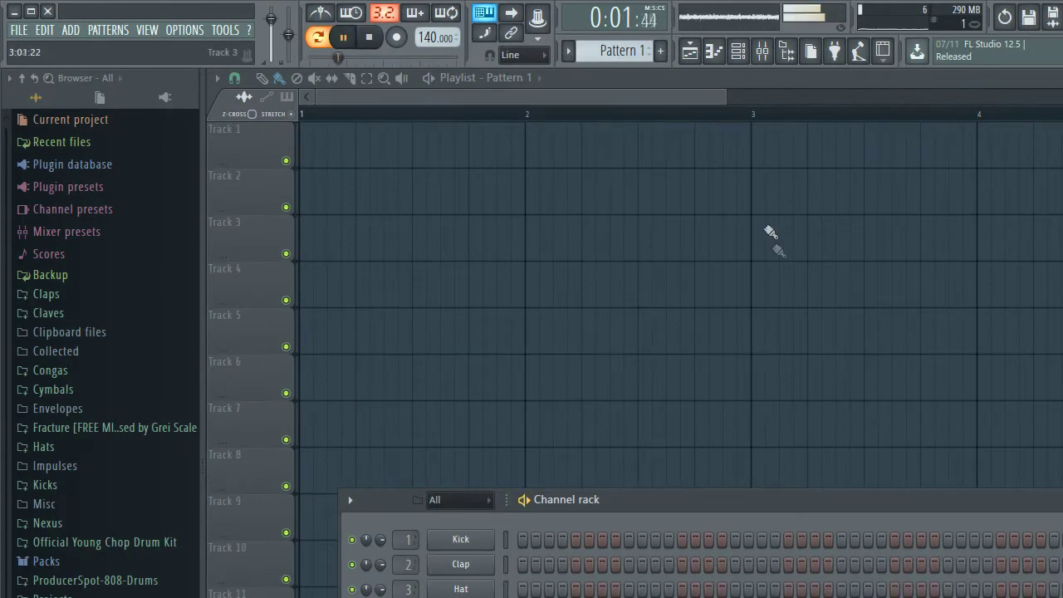
- Review the hi-hat's mixer track and its repeated C5 notes in the piano roll while the pattern plays
left_click(773, 52)
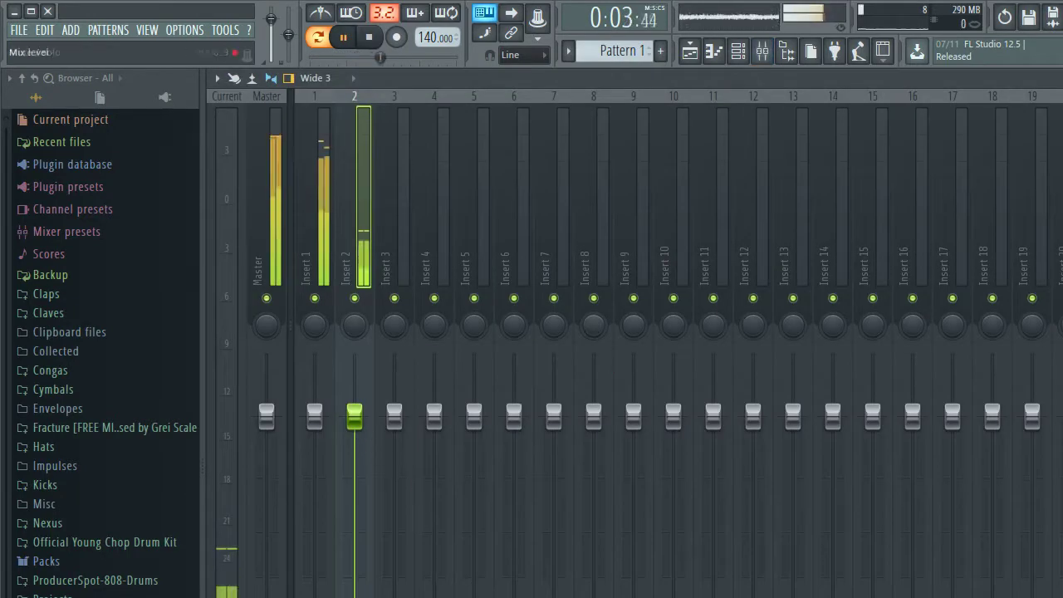
key("Escape")
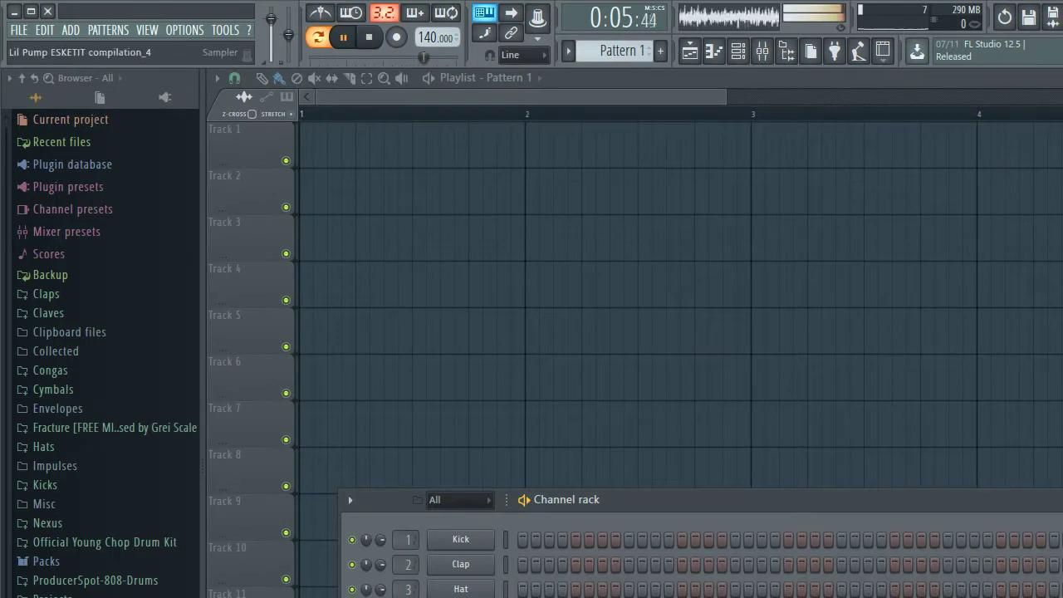
key("F7")
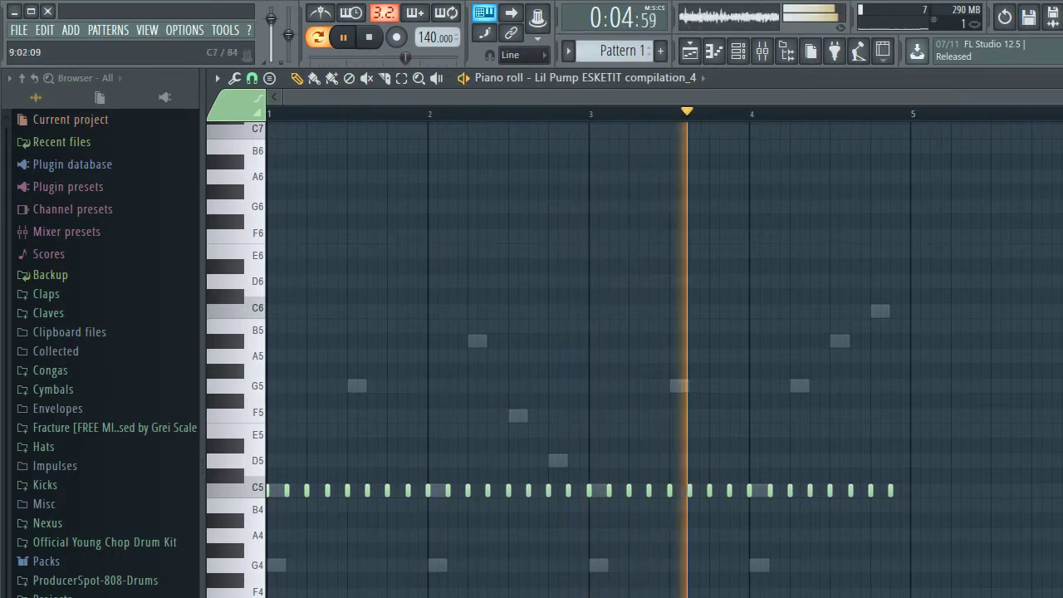
left_click(1062, 78)
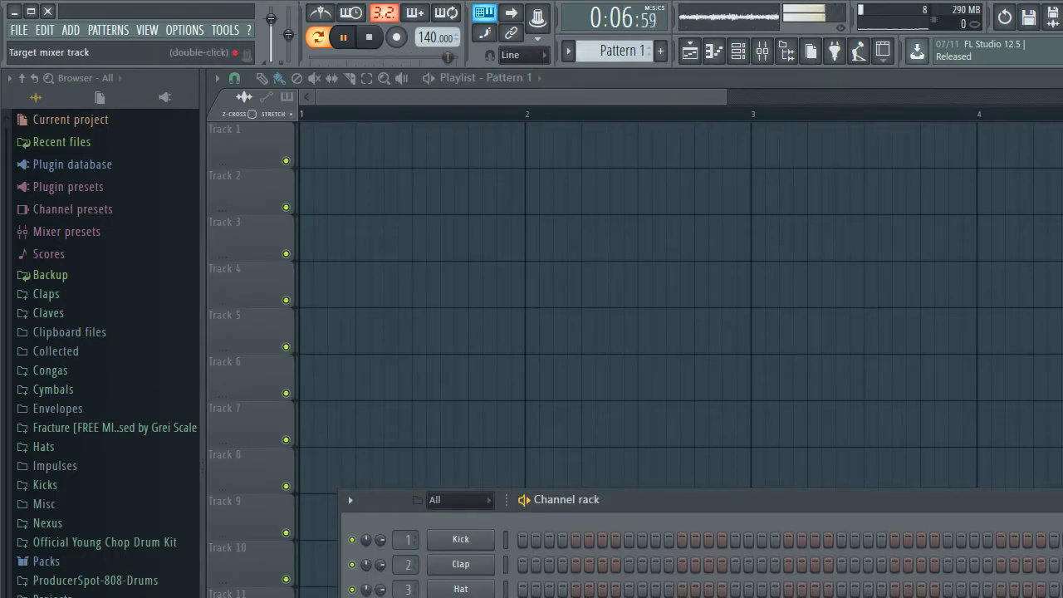
- Boost the bass with band 2 of Fruity parametric EQ 2 on mixer Insert 3 and add Fruity Fast Dist distortion
left_click(461, 597)
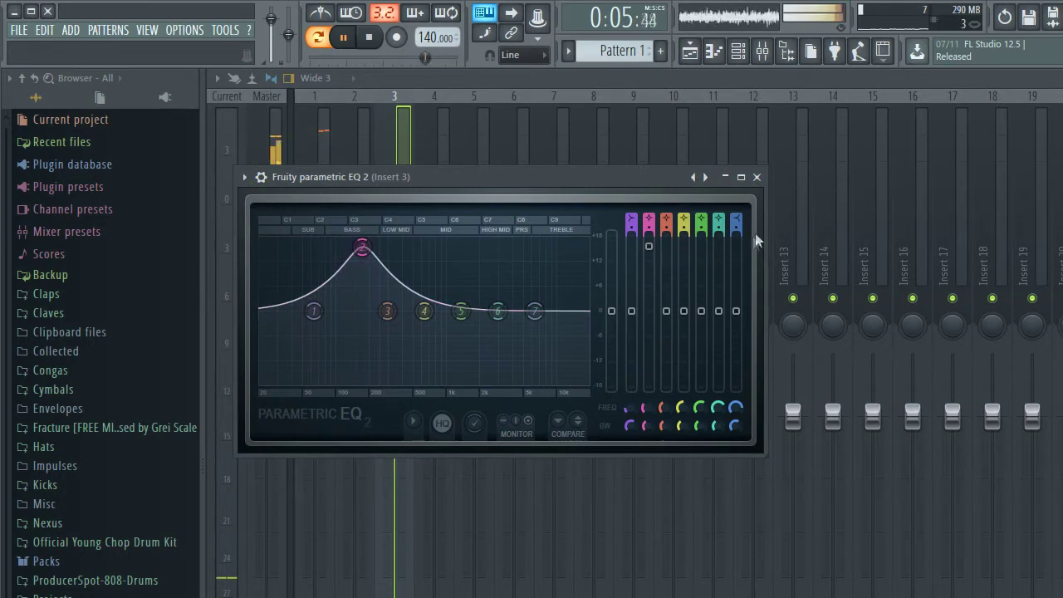
left_click(756, 176)
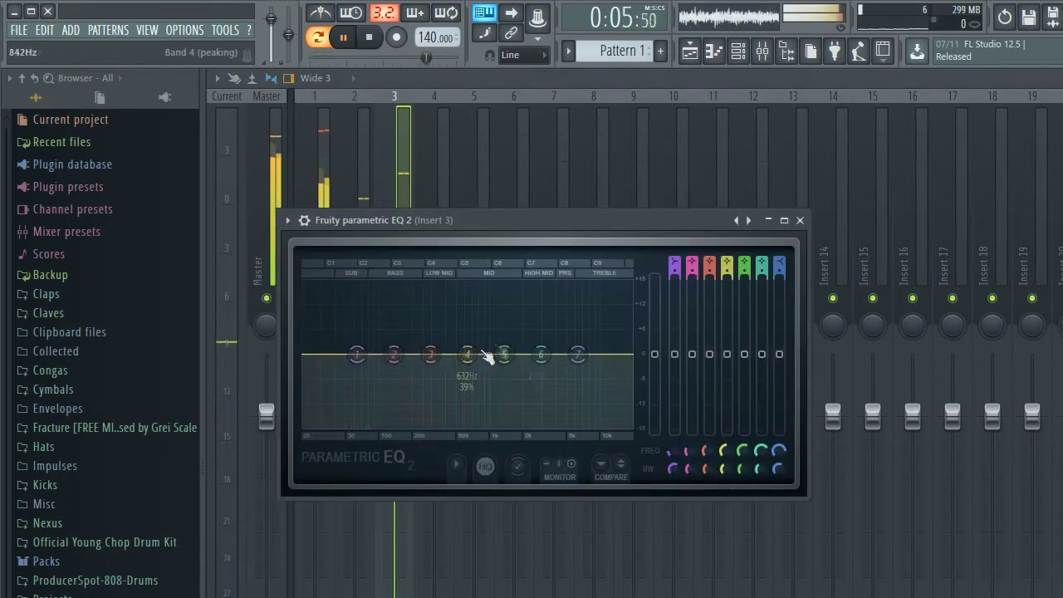
left_click_drag(394, 355, 397, 300)
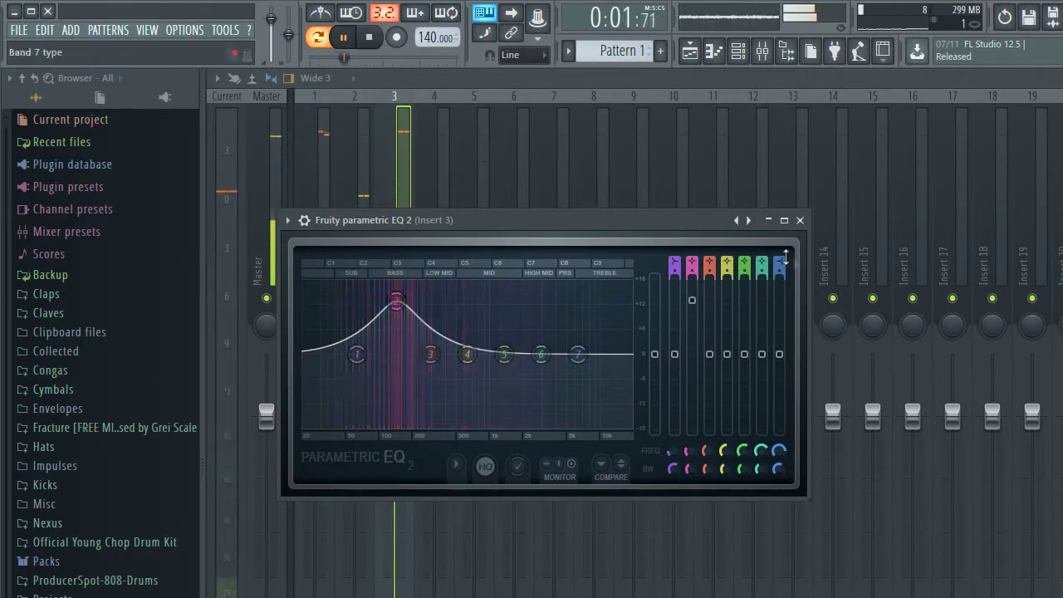
left_click(800, 221)
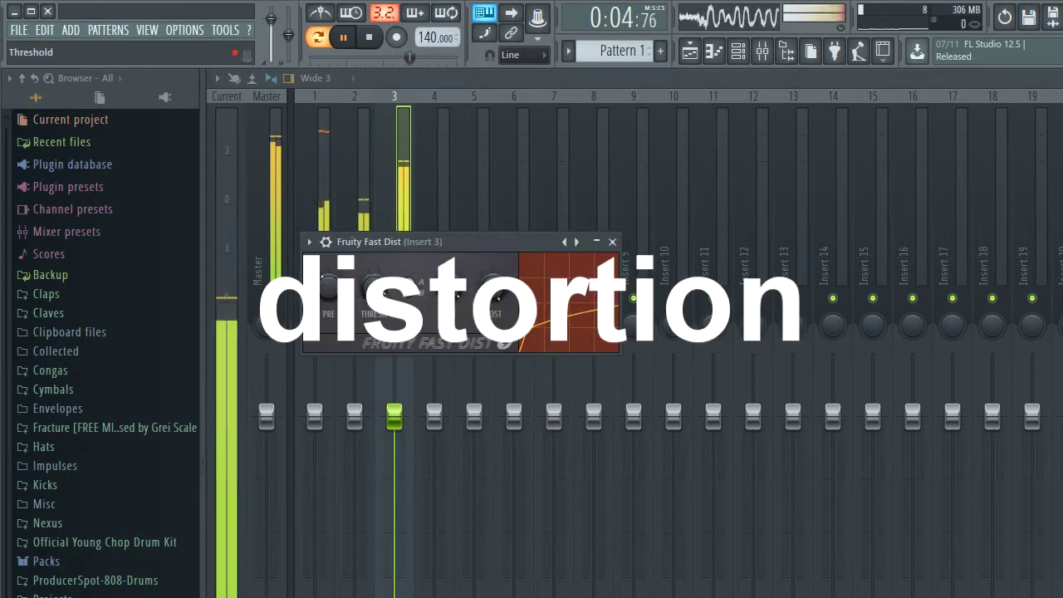
left_click(612, 241)
key("Escape")
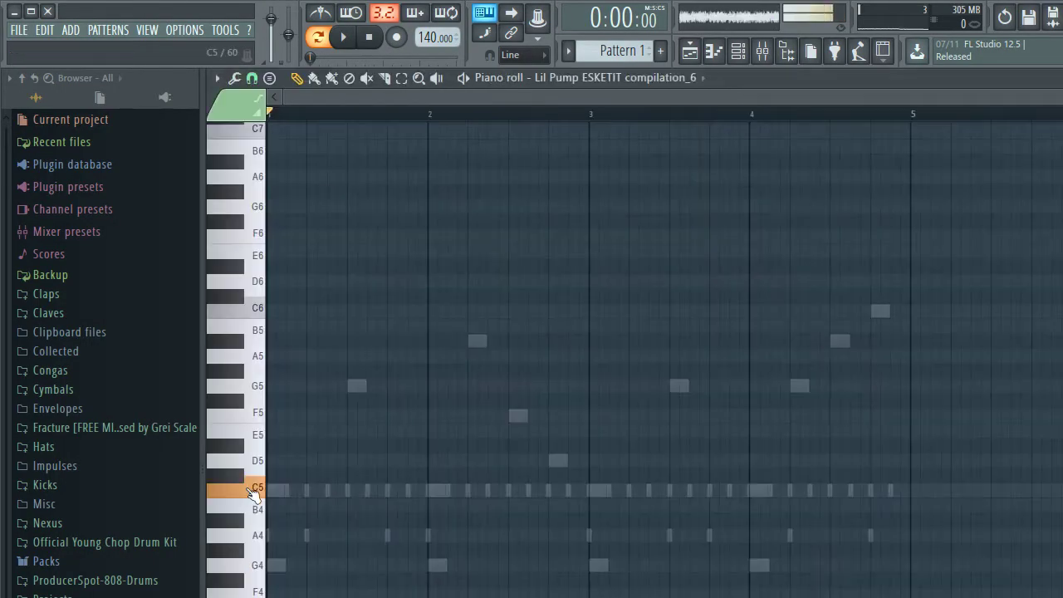
- Audition lower pitches of the Lil Pump ESKETIT compilation_6 sample on the piano roll keyboard
left_click(253, 532)
left_click(256, 514)
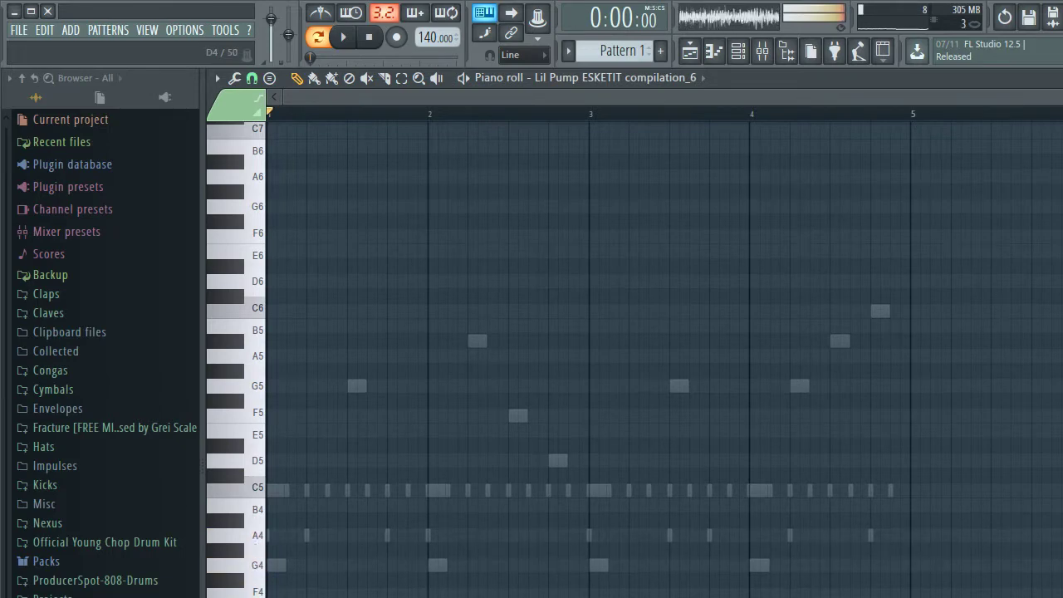
scroll(283, 475, "down", 4)
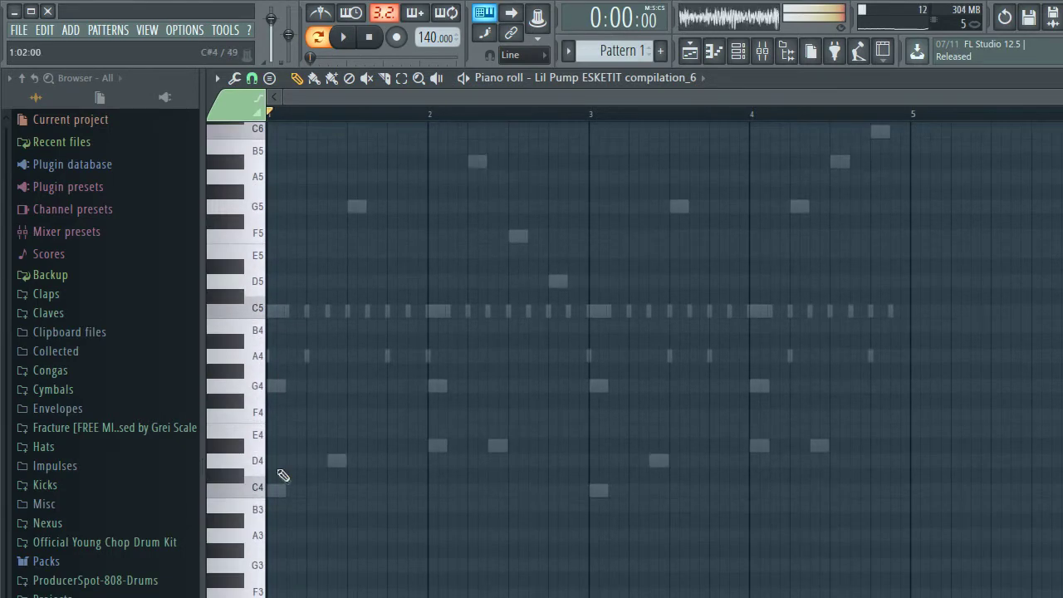
key("space")
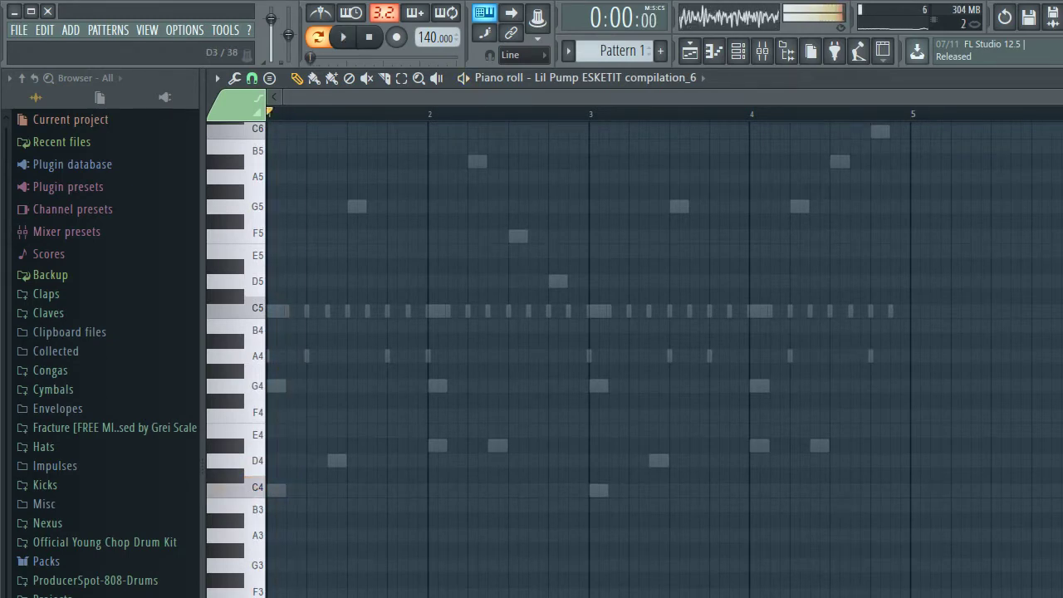
- Audition the Lil Pump ESKETIT compilation_6 sample on the low piano roll keys around G2
scroll(664, 357, "down", 5)
key("space")
key("space")
scroll(294, 474, "down", 2)
left_click(240, 445)
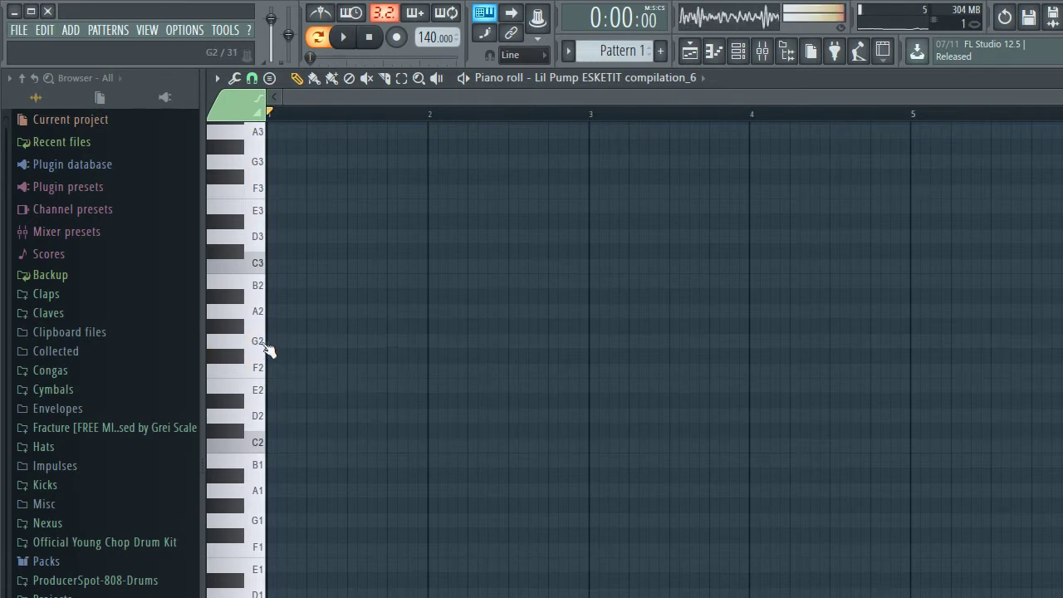
scroll(268, 350, "up", 1)
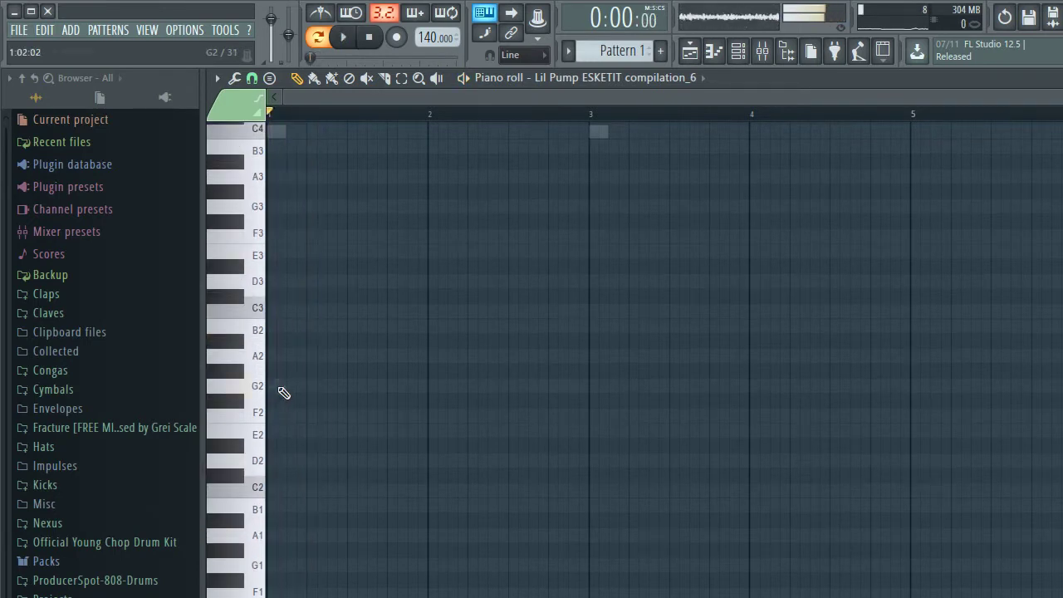
key("space")
key("space")
scroll(295, 411, "up", 1)
key("space")
key("space")
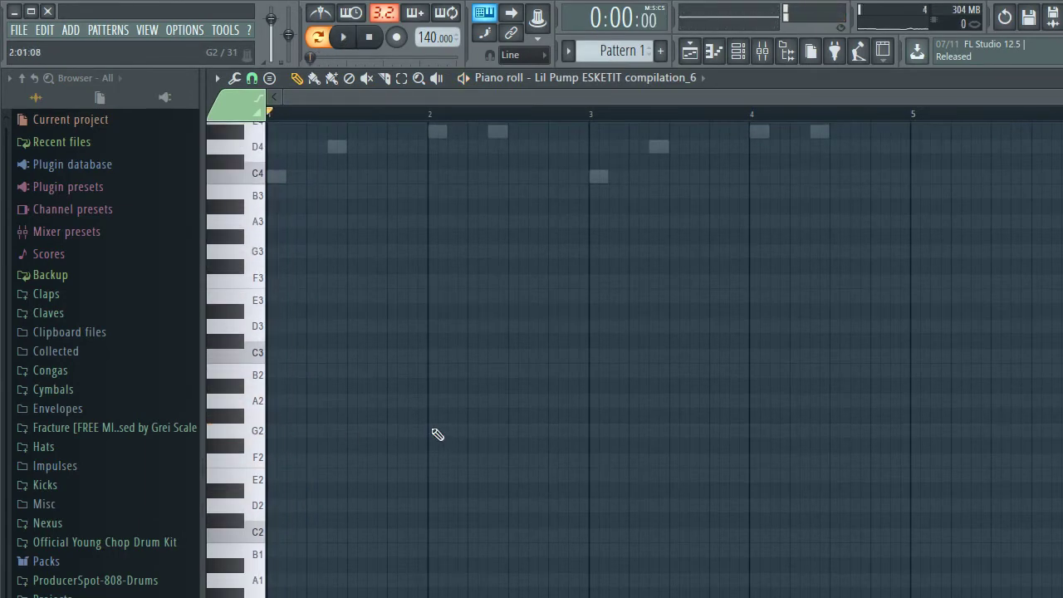
- Place a G2 note for compilation_6 at the very start of the pattern and play it back
key("space")
key("space")
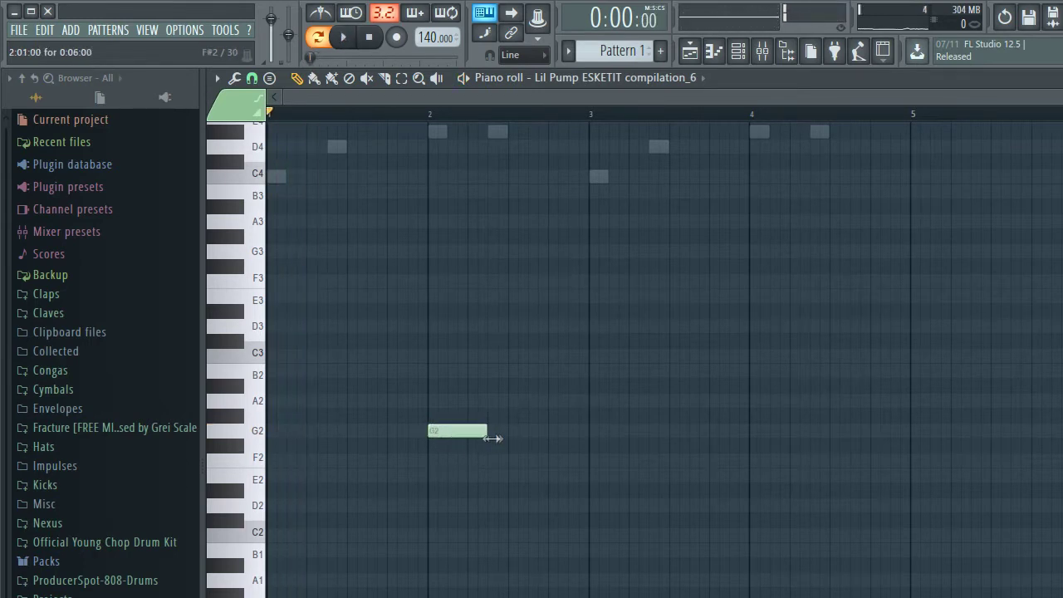
left_click_drag(451, 433, 264, 438)
key("space")
key("space")
key("Escape")
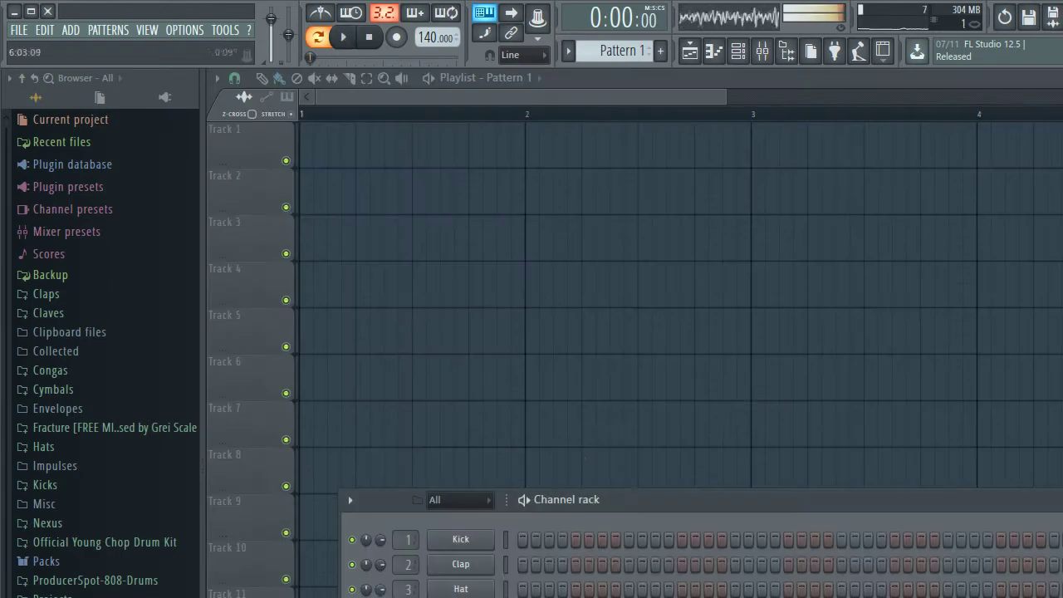
- Enable the volume envelope on the compilation_6 channel, using hold with no attack, decay, sustain or release
left_click(460, 597)
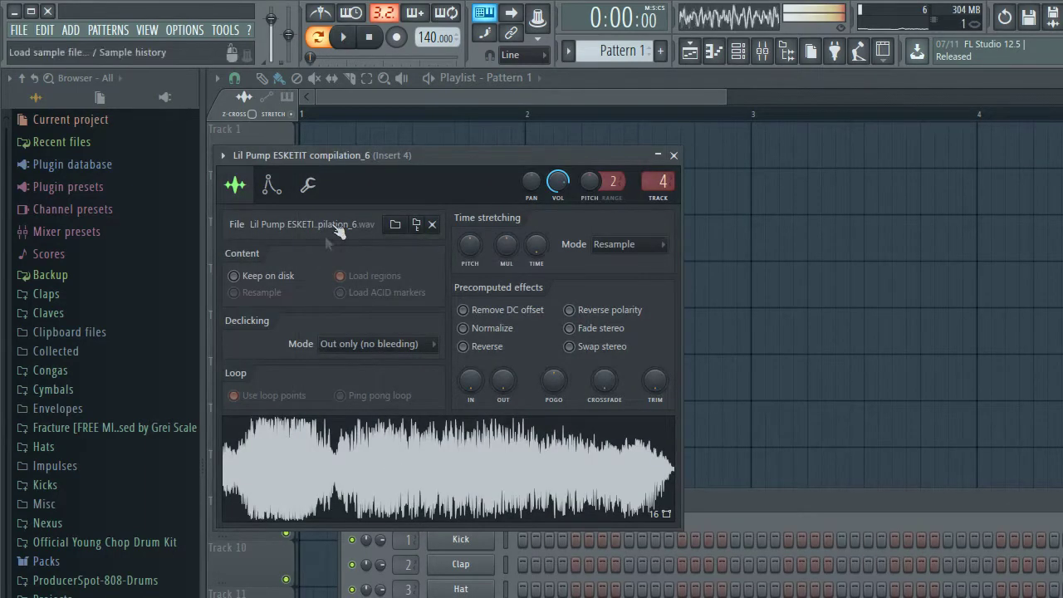
left_click(271, 184)
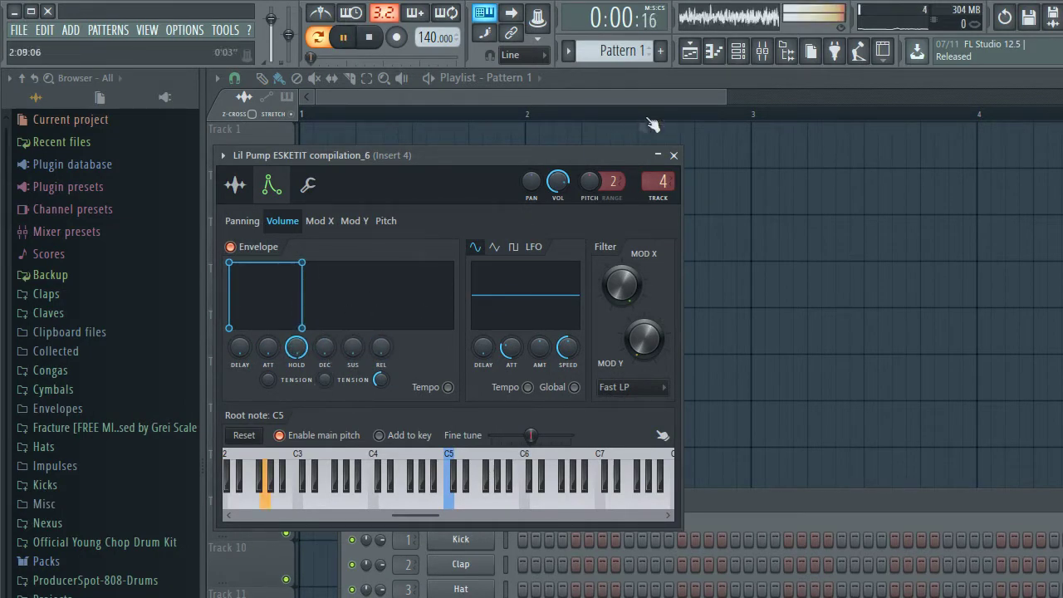
left_click(673, 156)
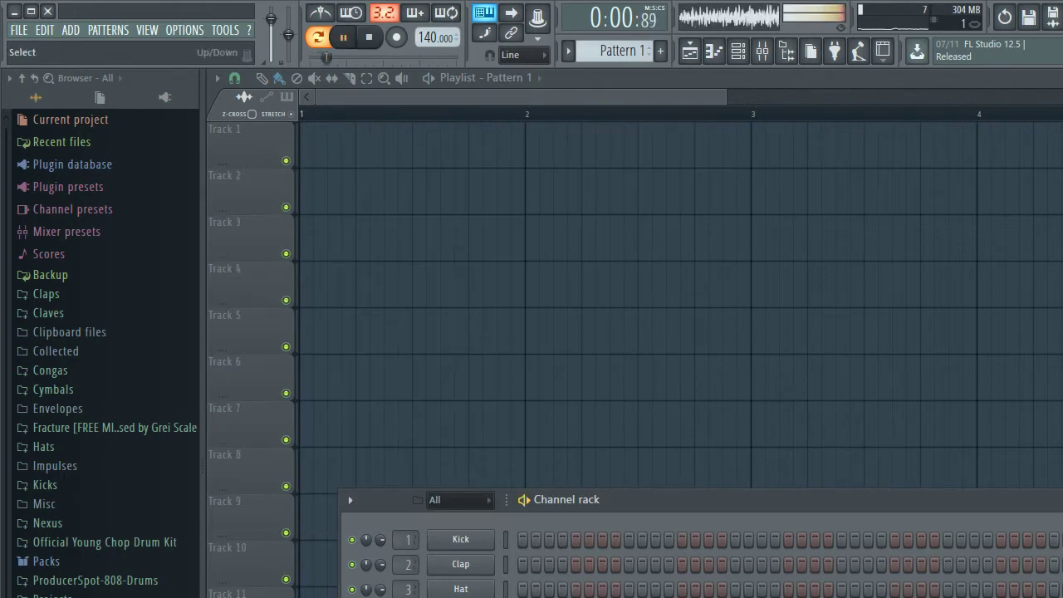
left_click(461, 597)
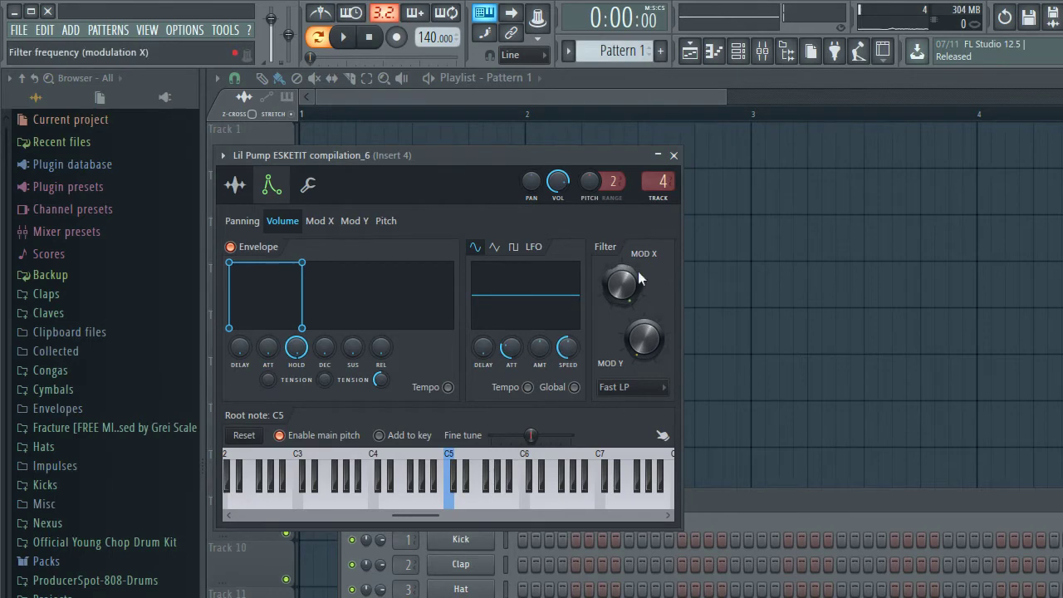
left_click(673, 156)
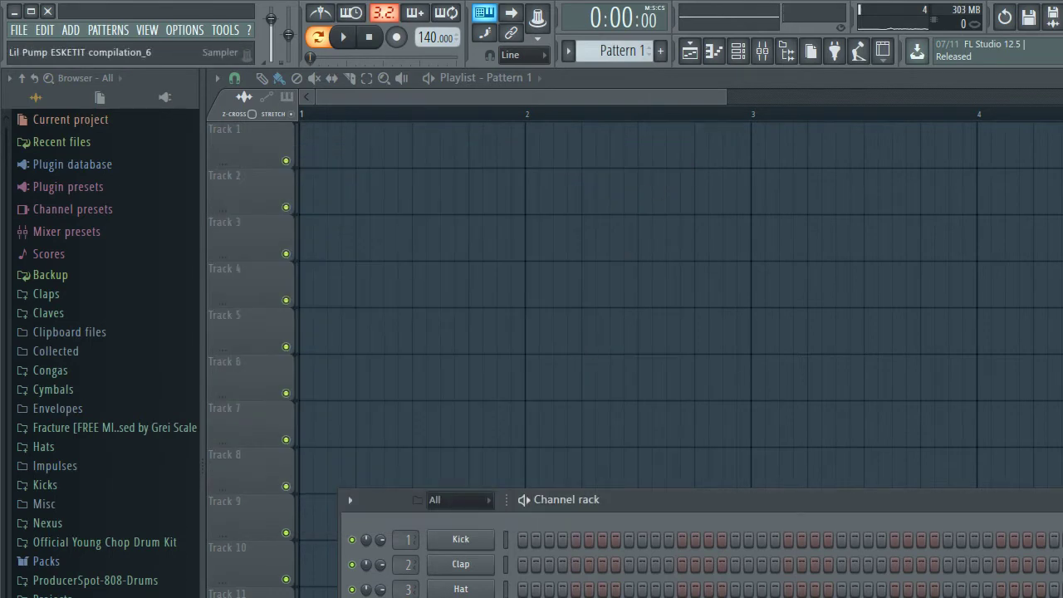
- Add G2 notes for compilation_6 at the start of bar 2, the last beat of bar 2 and the third beat of bar 3
key("F7")
key("space")
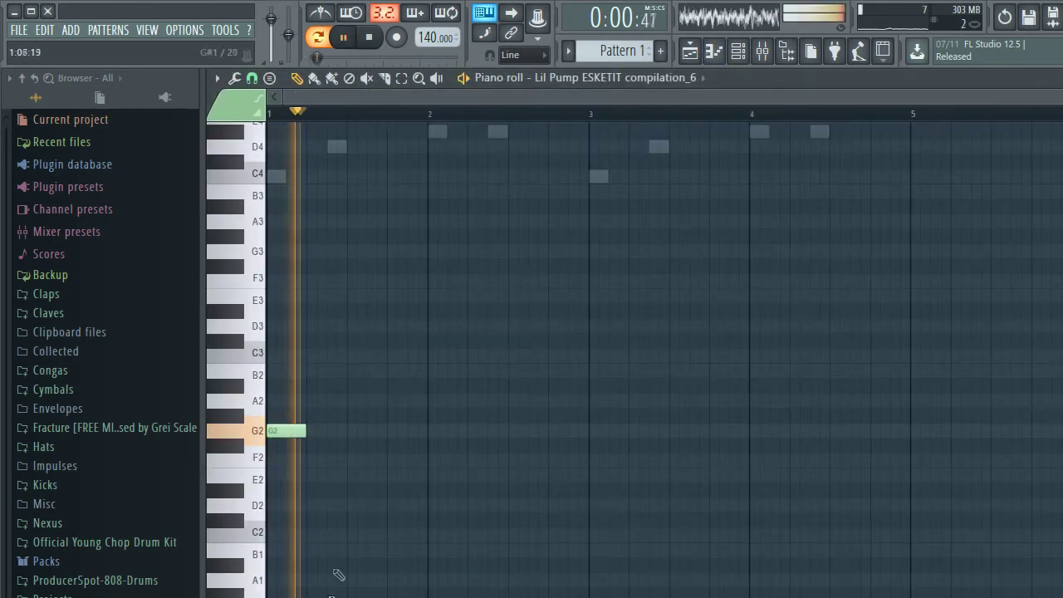
left_click(437, 430)
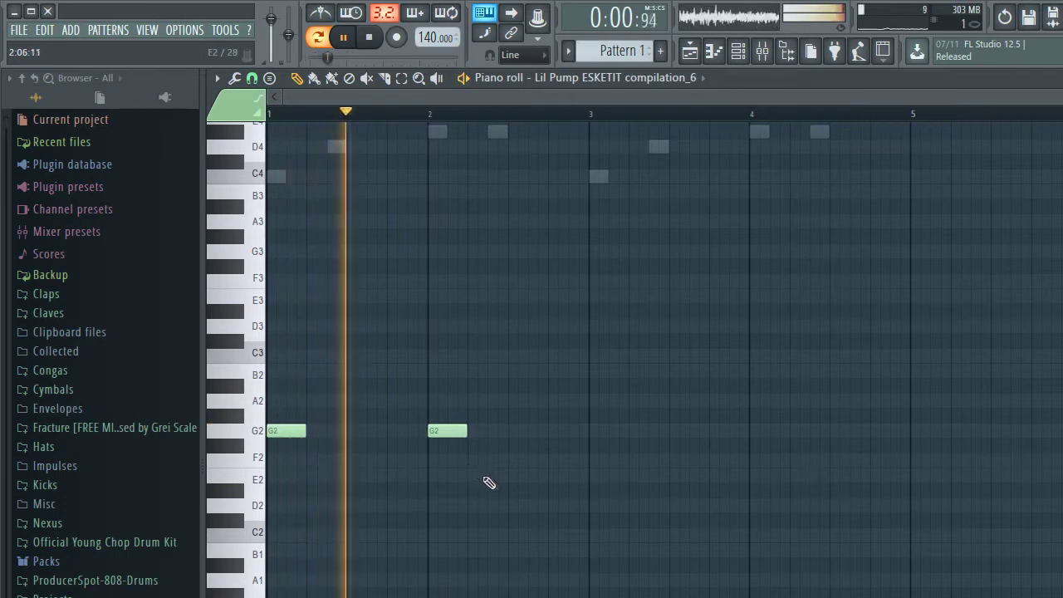
left_click(551, 432)
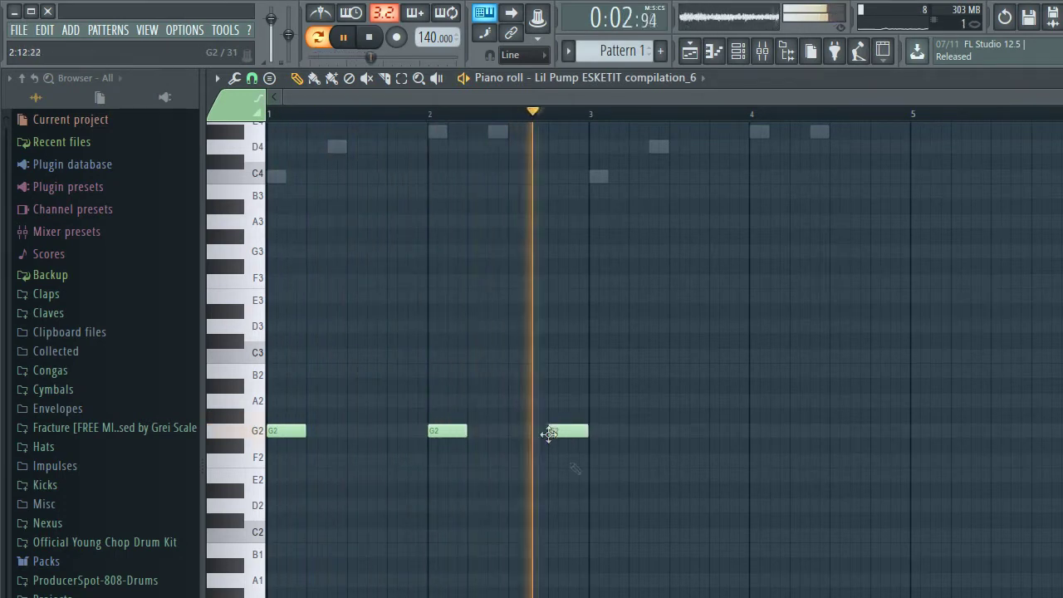
left_click(672, 431)
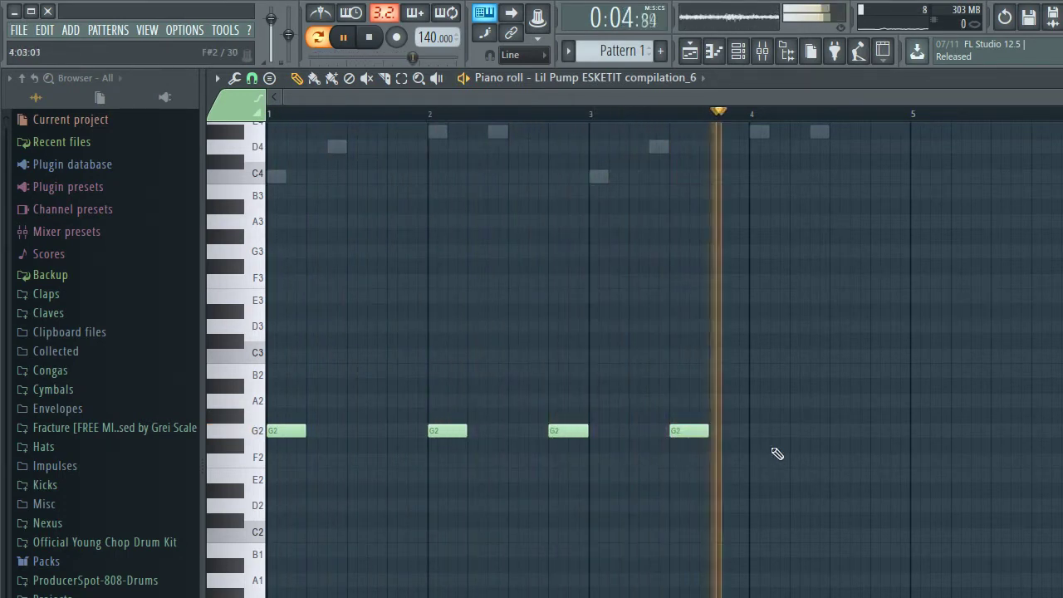
- Add a G2 note on the second beat of bar 4, followed directly by an A2 note, and play the pattern
scroll(772, 449, "up", 2)
key("space")
left_click(793, 475)
key("space")
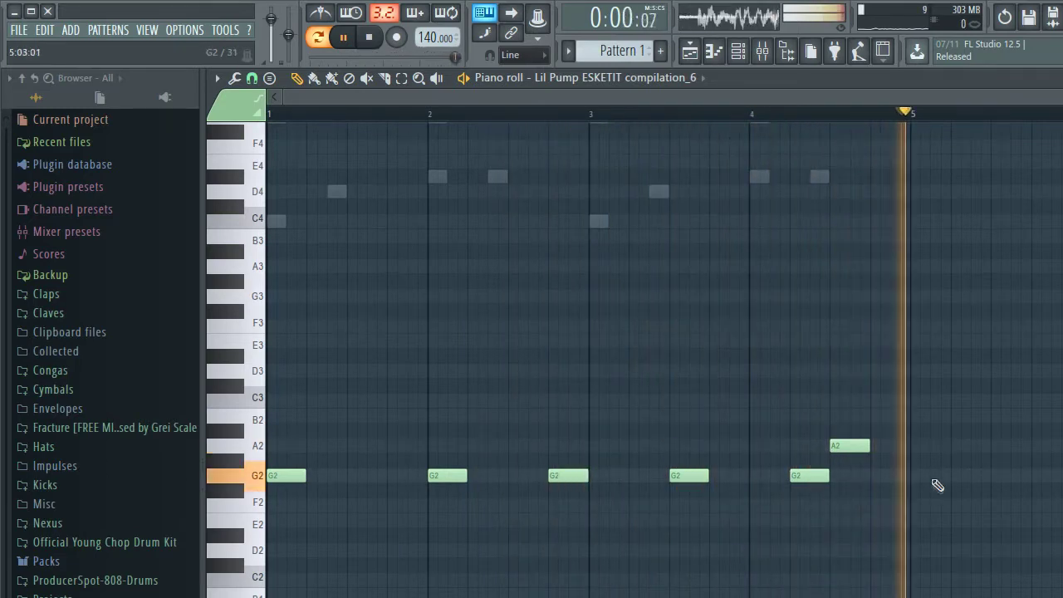
key("space")
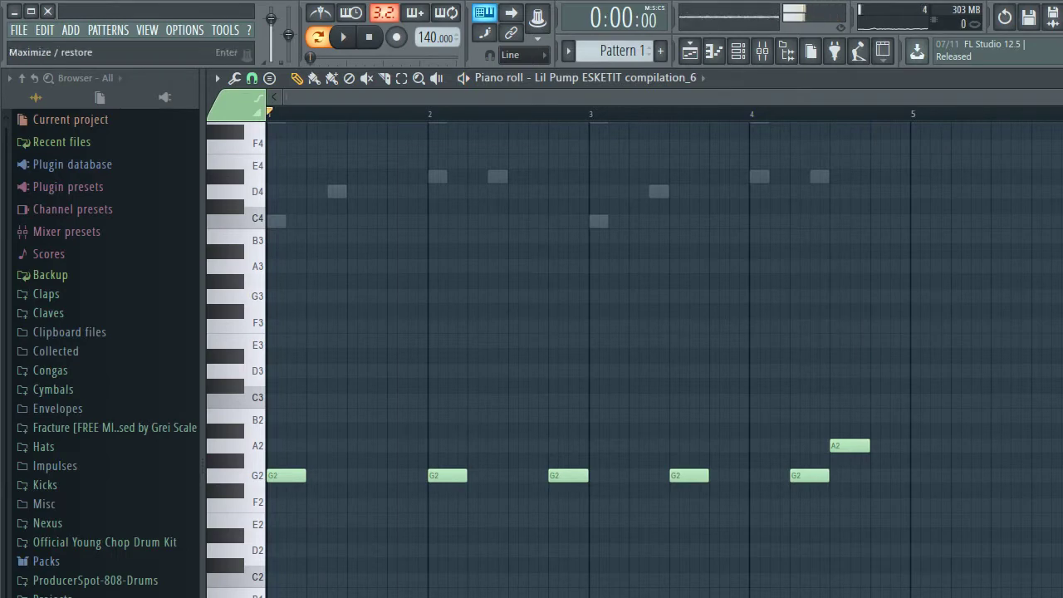
- Add Fruity parametric EQ 2 to mixer Insert 4 and set its band 2 to Low pass
left_click(1062, 78)
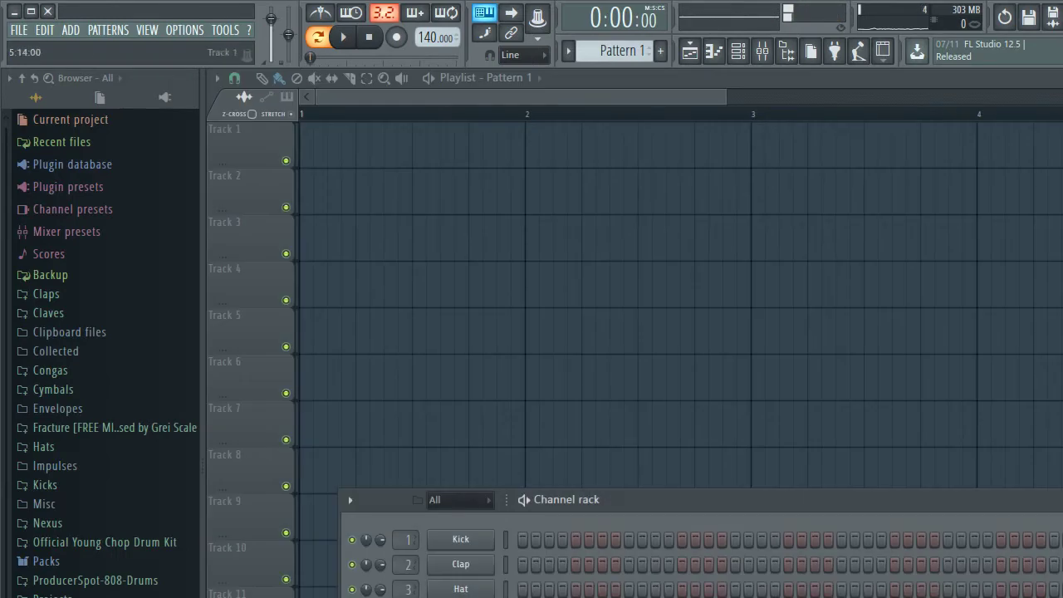
left_click(762, 52)
key("space")
key("space")
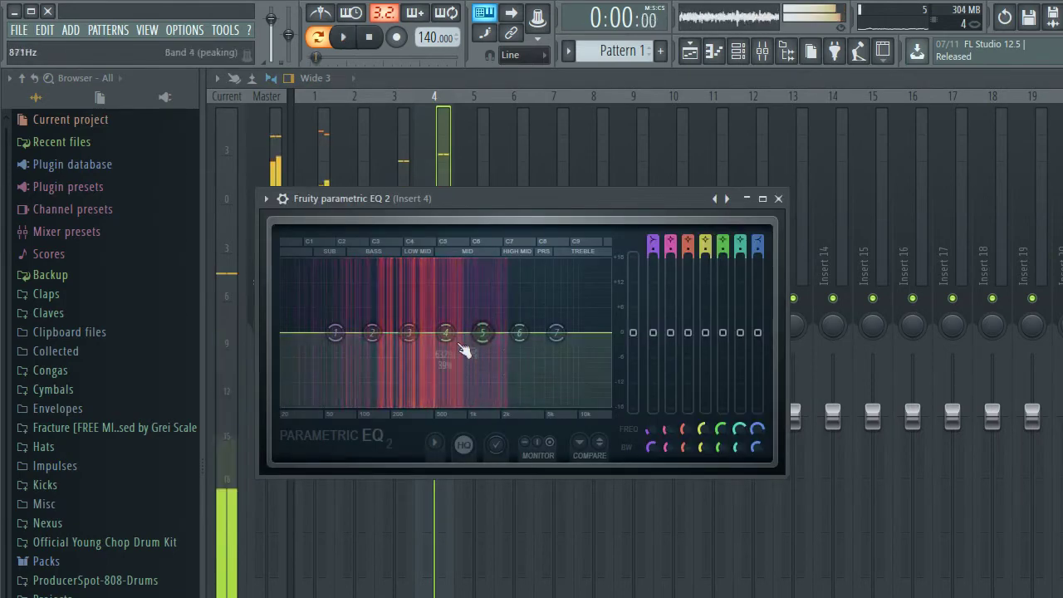
right_click(373, 334)
mouse_move(394, 373)
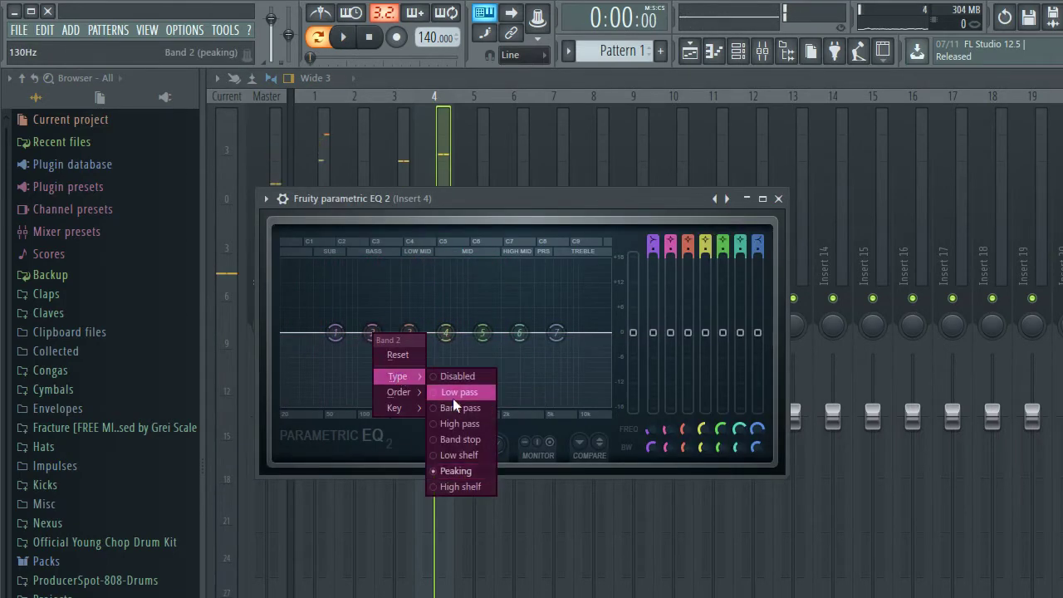
left_click(453, 394)
- Reset band 2 of the Insert 4 EQ and shift its low-pass cutoff slightly higher while the pattern plays
key("space")
mouse_move(372, 333)
left_mouse_down()
mouse_move(342, 333)
mouse_move(372, 333)
left_mouse_up()
right_click(372, 333)
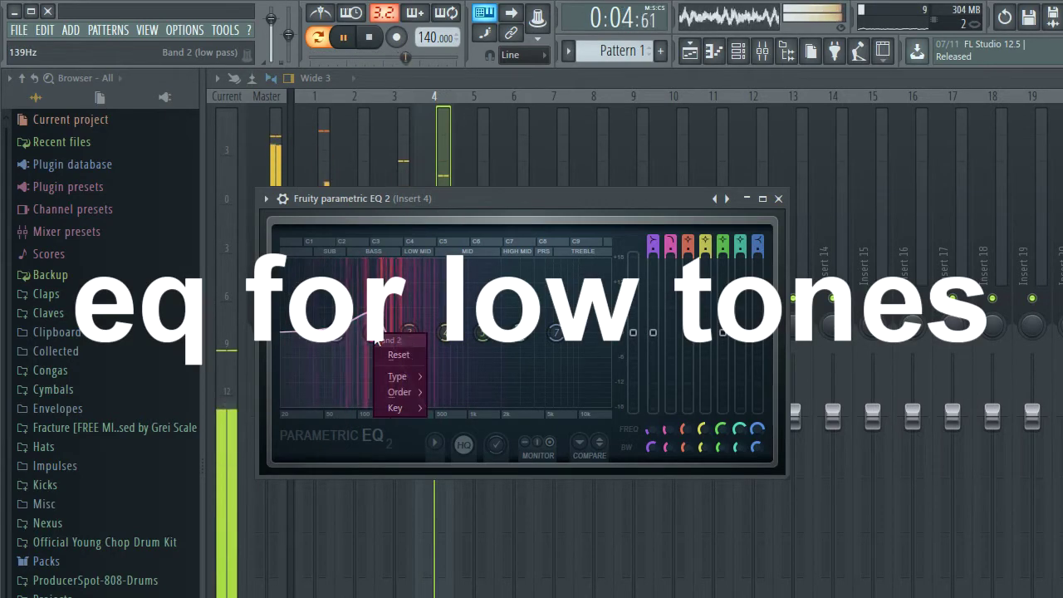
left_click(408, 354)
left_click_drag(373, 334, 389, 334)
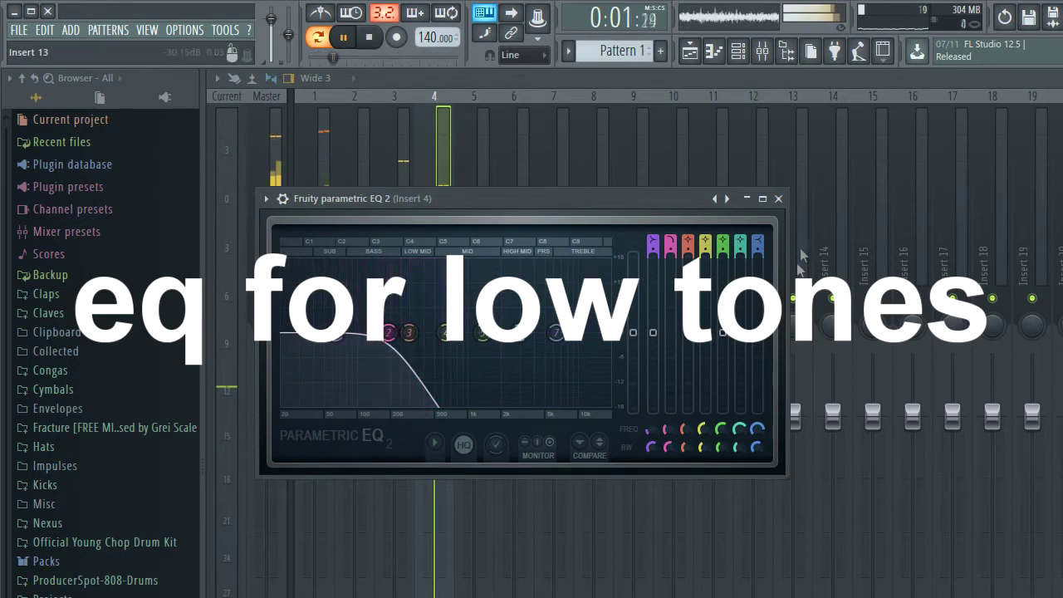
left_click(777, 199)
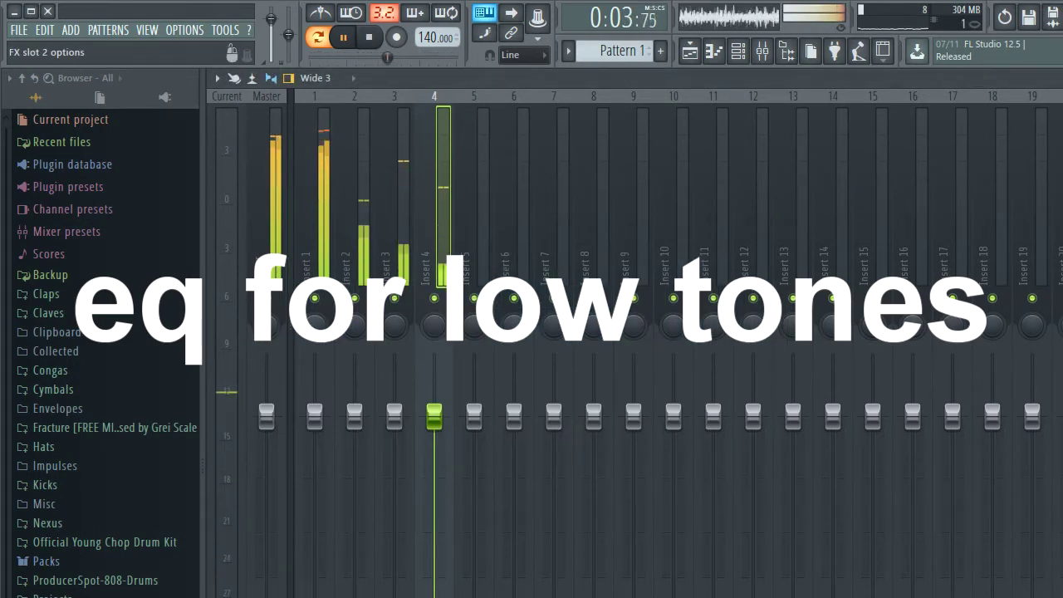
- Set band 1 of a second Fruity parametric EQ 2 on Insert 4 to Low pass and raise its cutoff to band 3's position
right_click(356, 355)
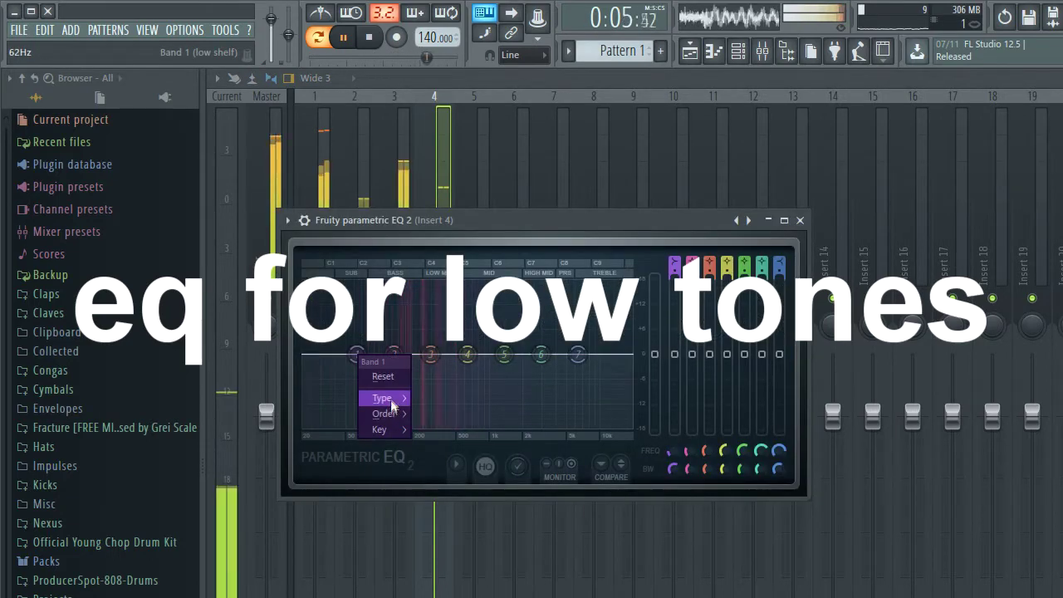
mouse_move(387, 399)
left_click(440, 412)
left_click_drag(357, 356, 433, 357)
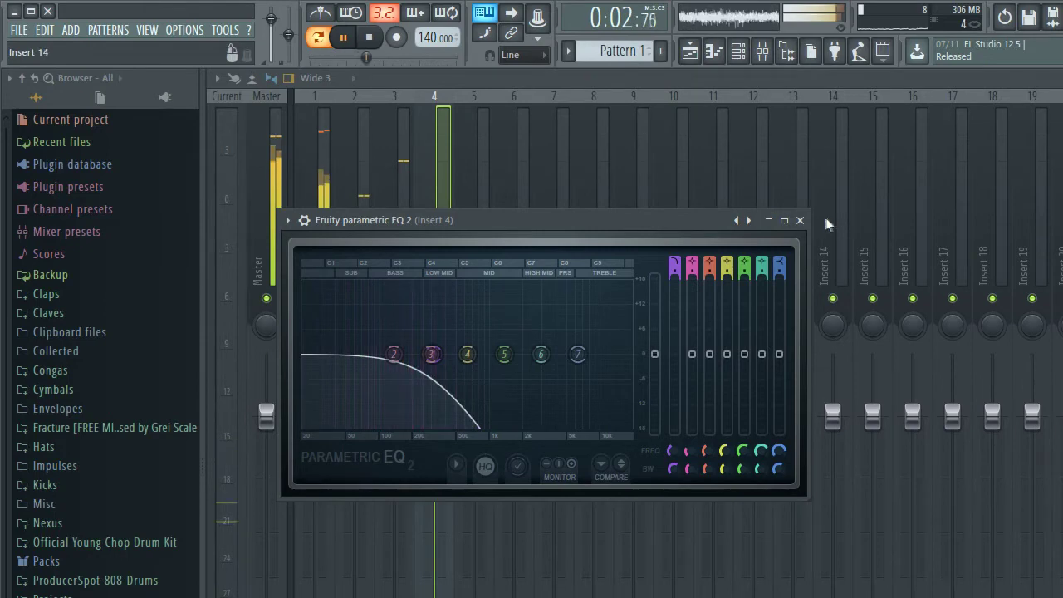
left_click(799, 220)
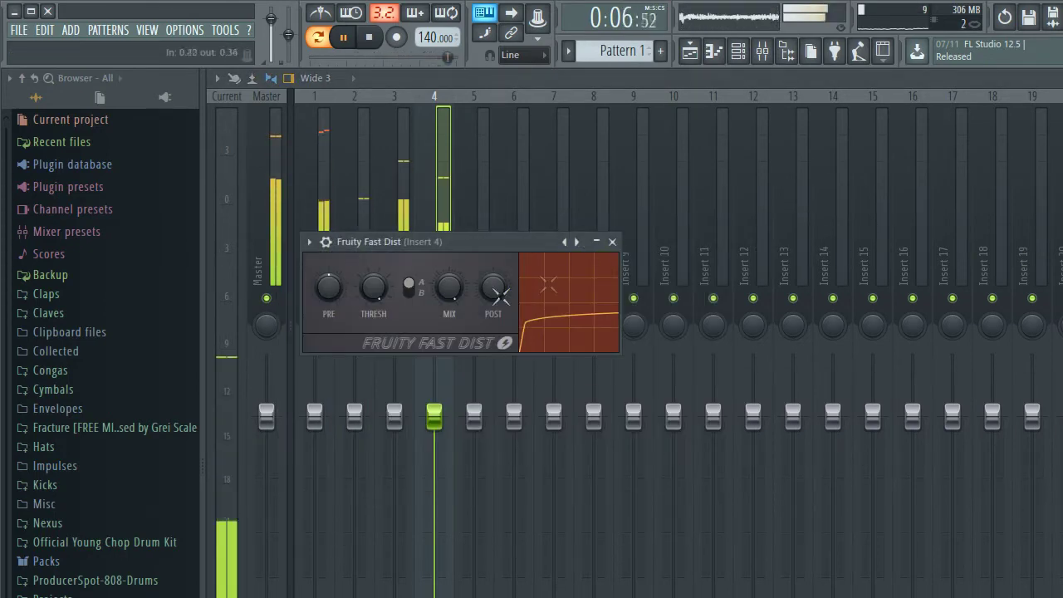
- Follow Fruity Fast Dist on Insert 4 with Fruity WaveShaper and bend its curve upward to saturate the sound
left_click(612, 242)
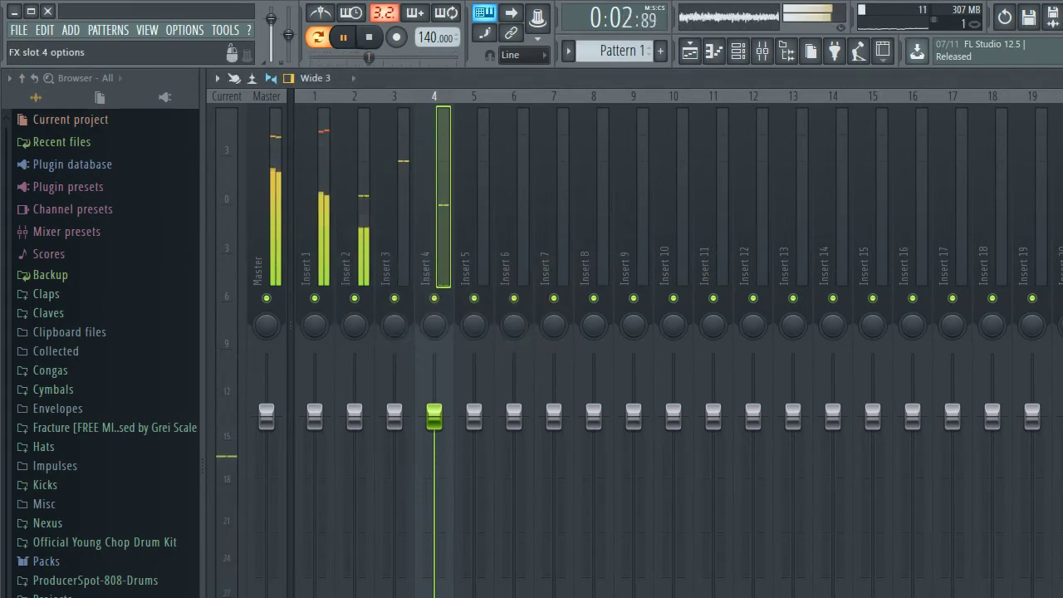
left_click(1061, 208)
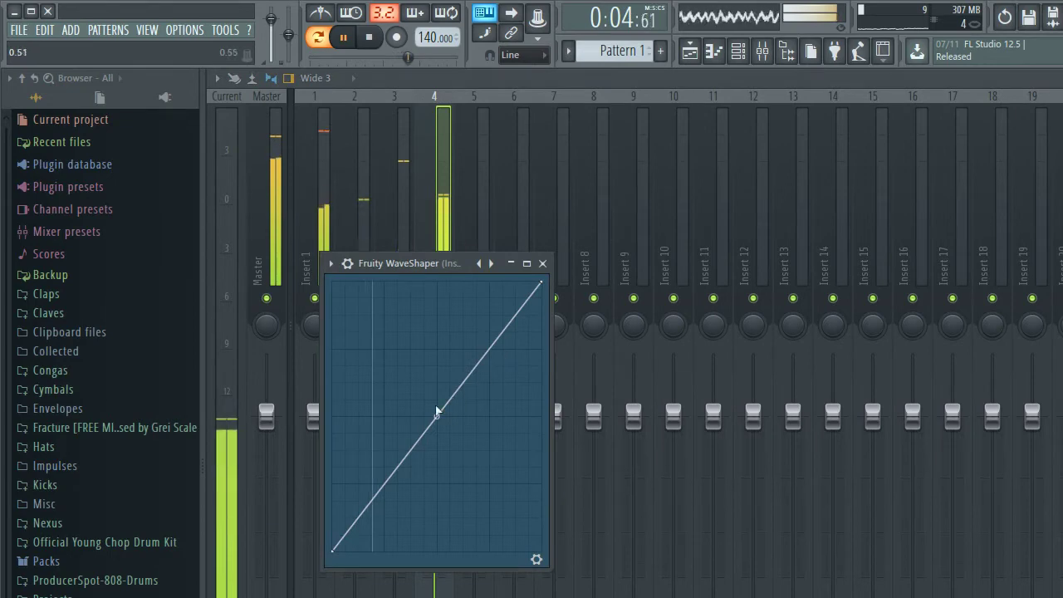
left_click_drag(437, 416, 456, 345)
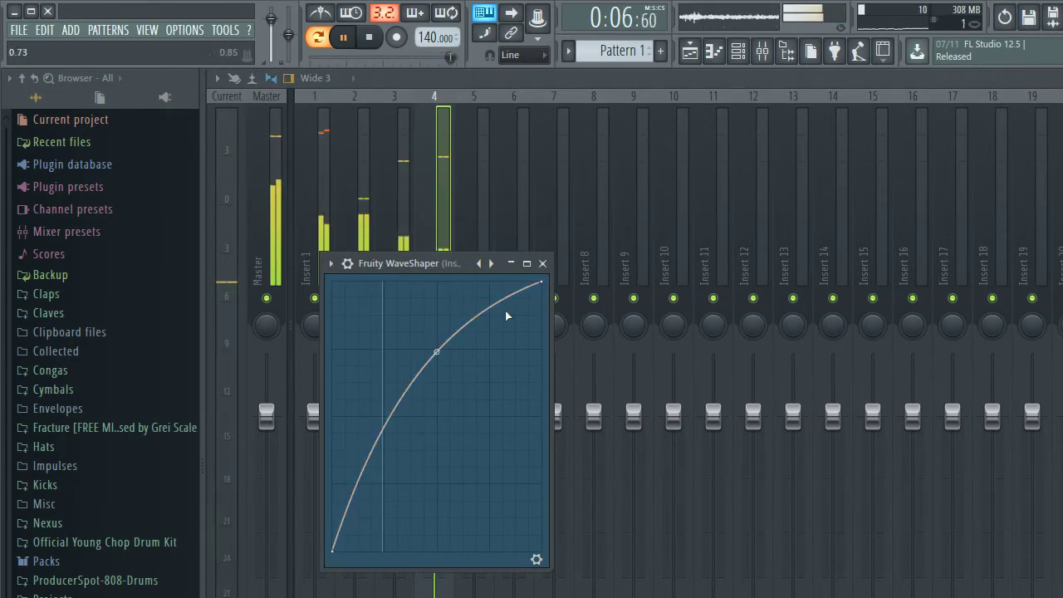
left_click(542, 263)
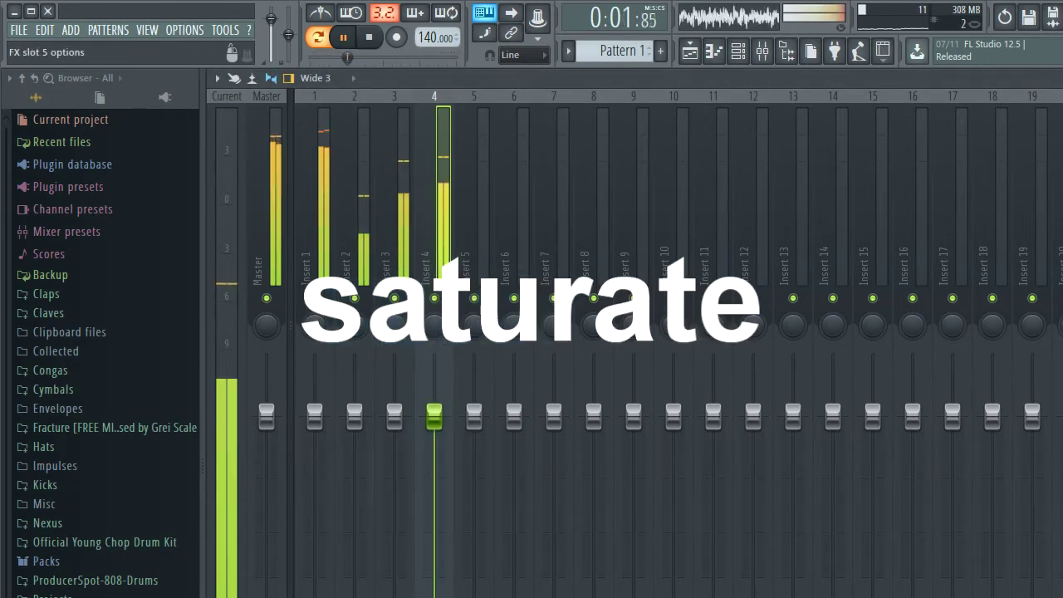
- Add another Fruity parametric EQ 2 to Insert 4, boosting low-shelf band 1 and deeply cutting peaking band 3 around 279 Hz
left_click(1062, 249)
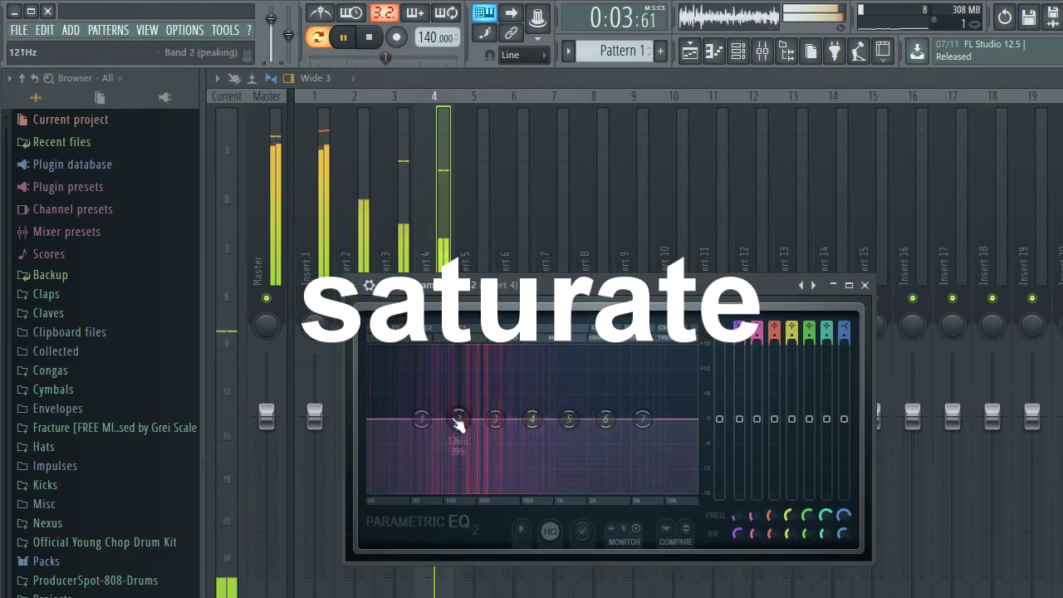
left_click_drag(422, 417, 463, 373)
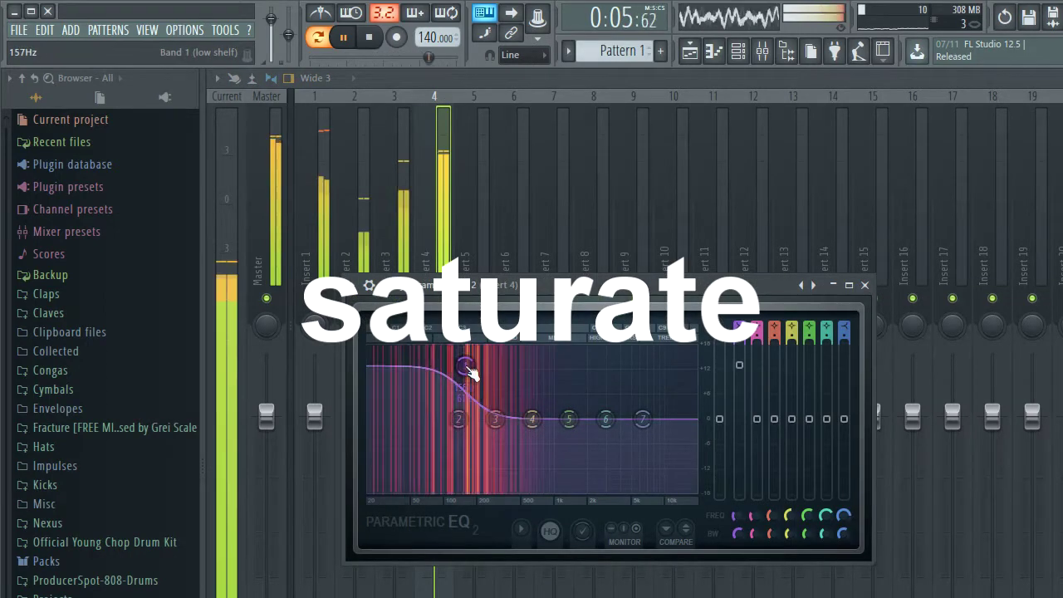
right_click(494, 417)
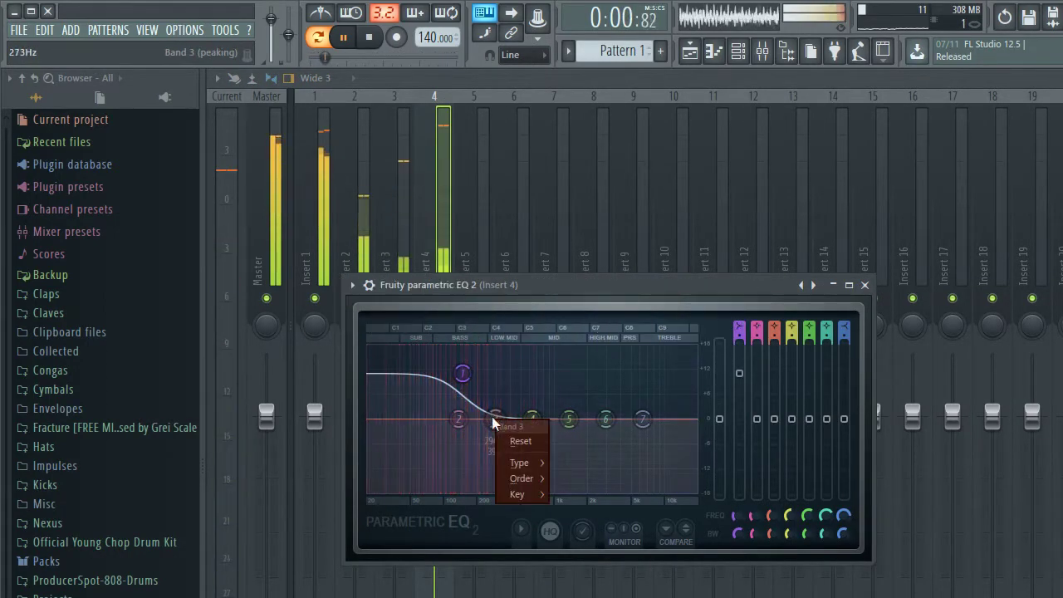
mouse_move(528, 466)
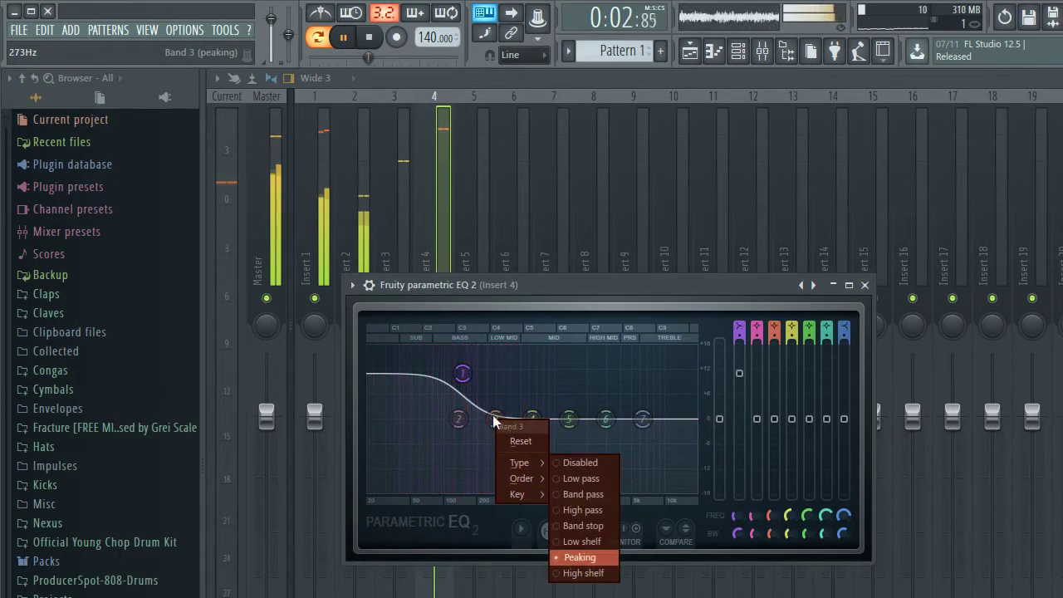
left_click(579, 557)
left_click_drag(494, 417, 485, 484)
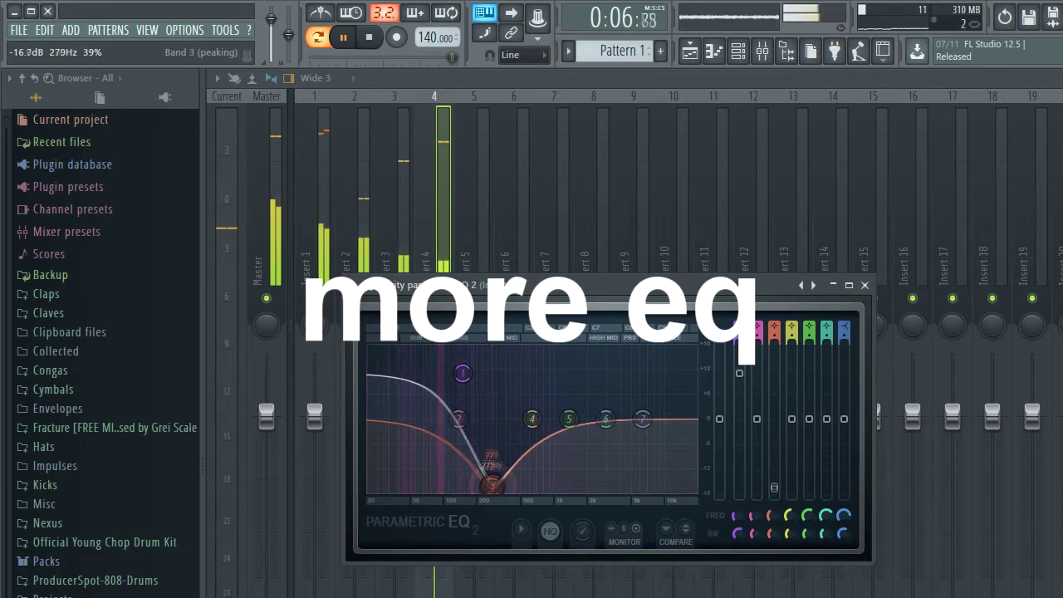
- Raise band 2 slightly in the last Insert 4 EQ and move the band 3 cut to about 218 Hz
left_click_drag(457, 418, 448, 372)
left_click_drag(485, 489, 481, 490)
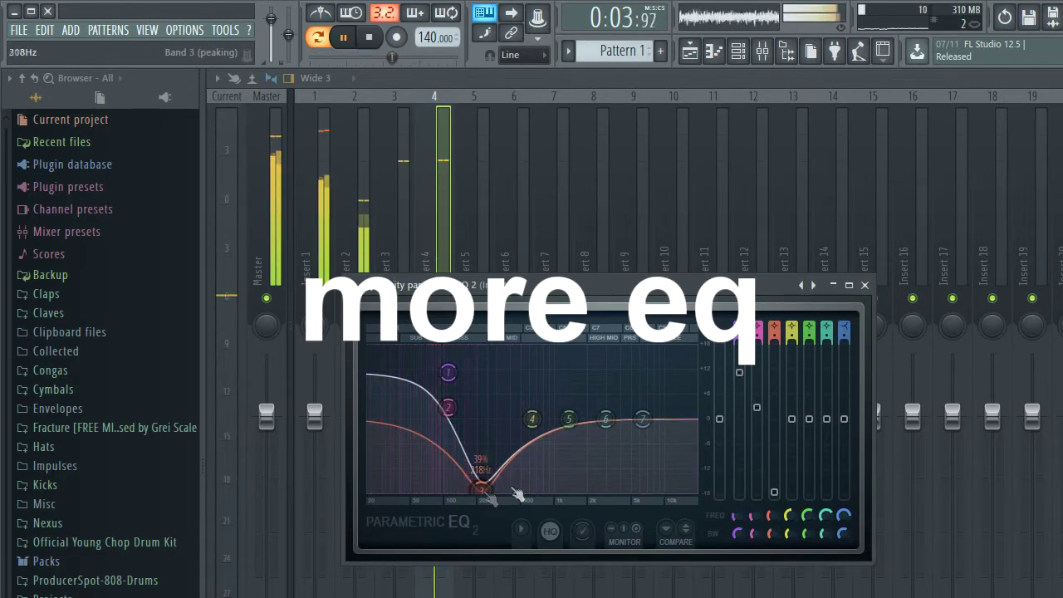
left_click(864, 285)
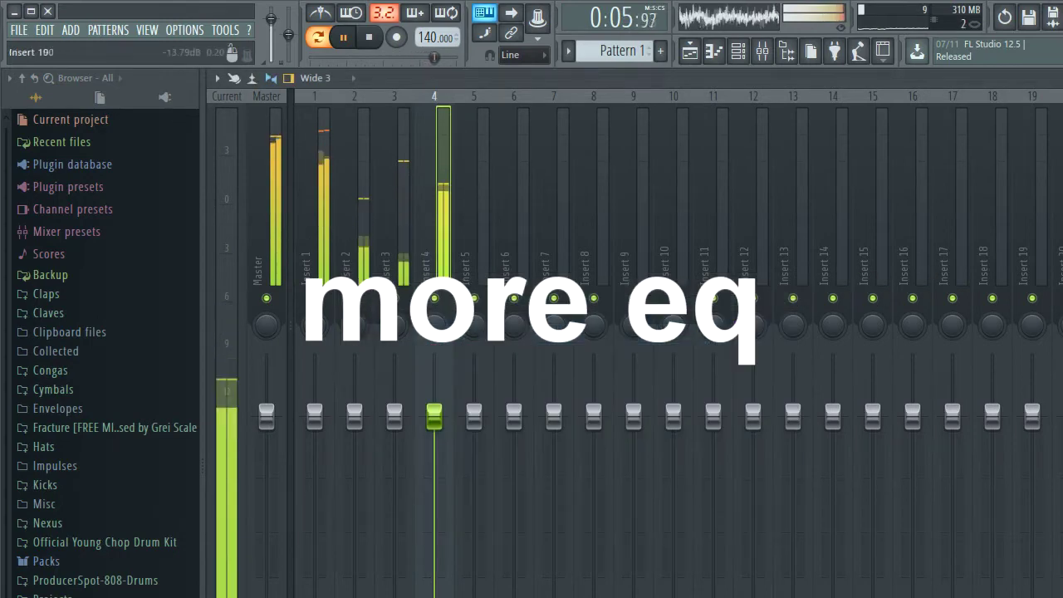
- Play the complete song arrangement in the playlist from the beginning
key("F9")
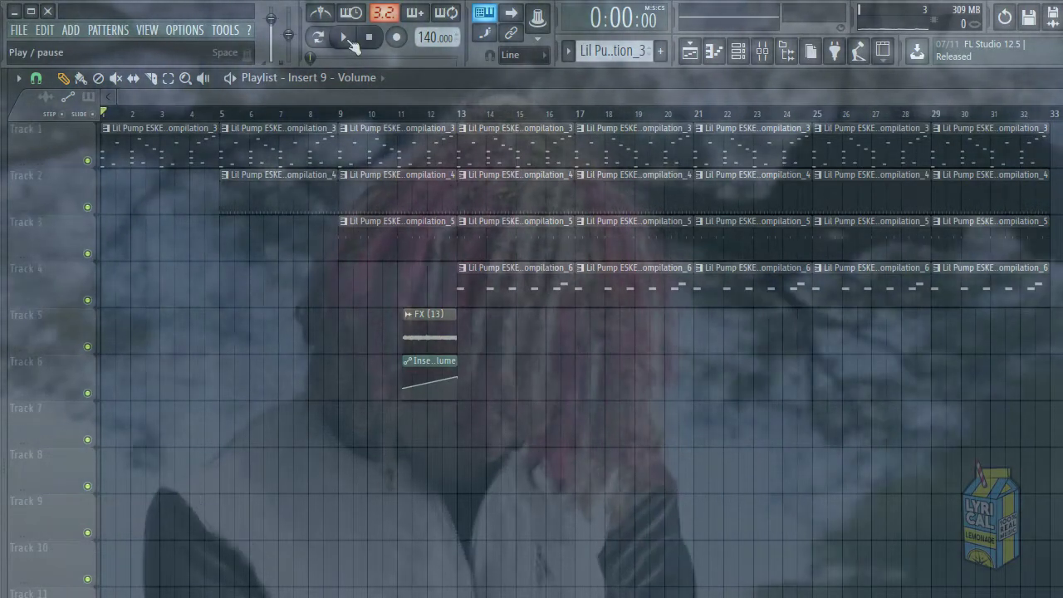
left_click(349, 39)
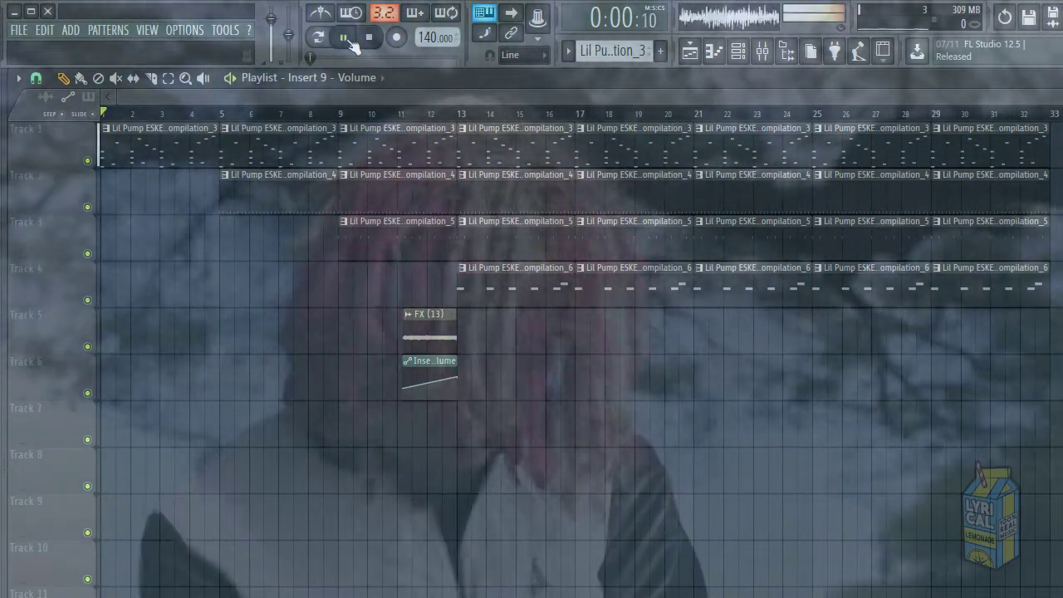